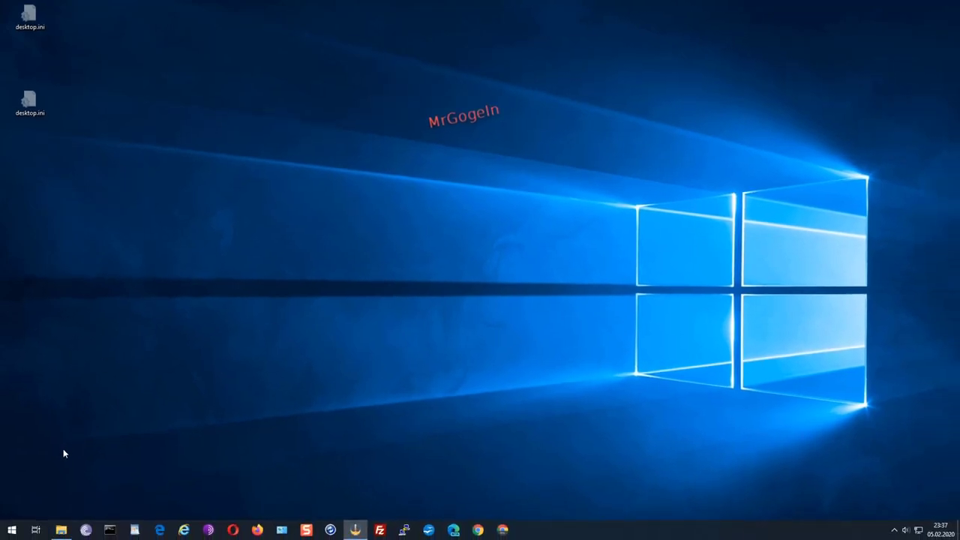
Step: Open the Start menu, try searching for "dd", and clear the query again
{"action": "left_click", "coordinate": [14, 532]}
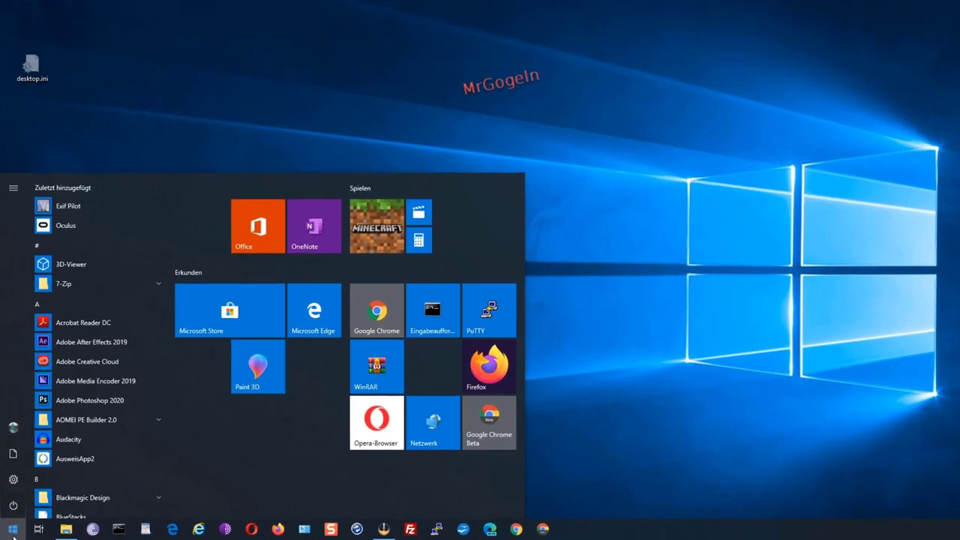
{"action": "left_click", "coordinate": [13, 530]}
{"action": "left_click", "coordinate": [14, 531]}
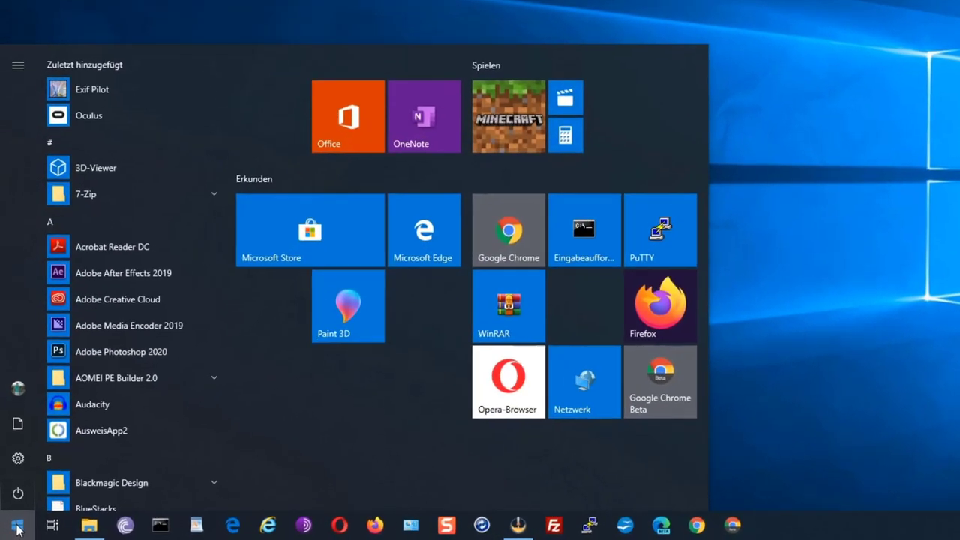
{"action": "left_click", "coordinate": [14, 530]}
{"action": "left_click", "coordinate": [19, 527]}
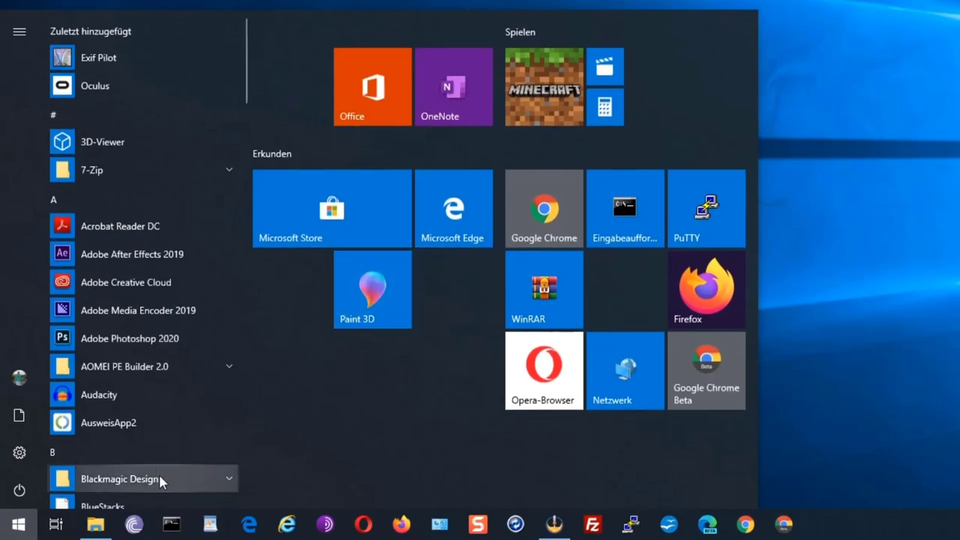
{"action": "type", "text": "dd"}
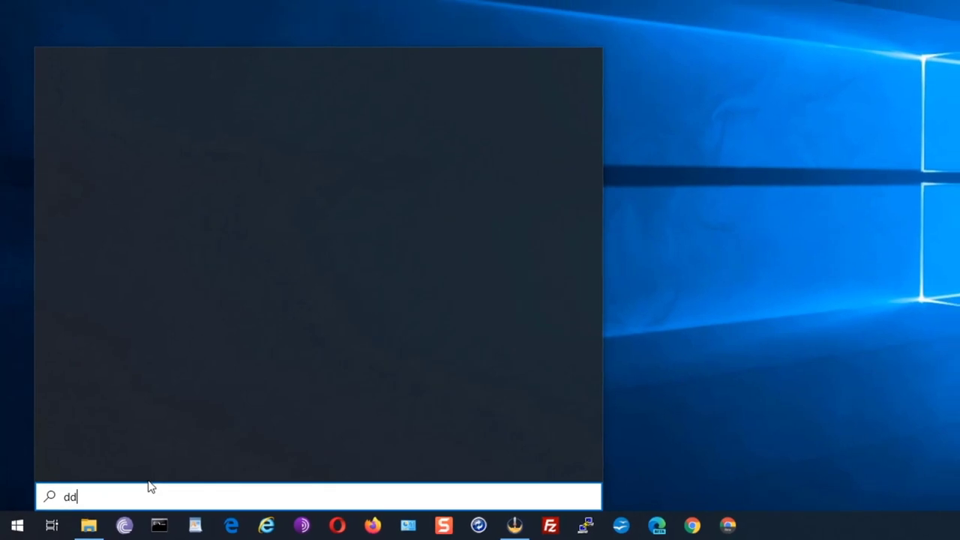
{"action": "key", "text": "BackSpace"}
{"action": "key", "text": "BackSpace"}
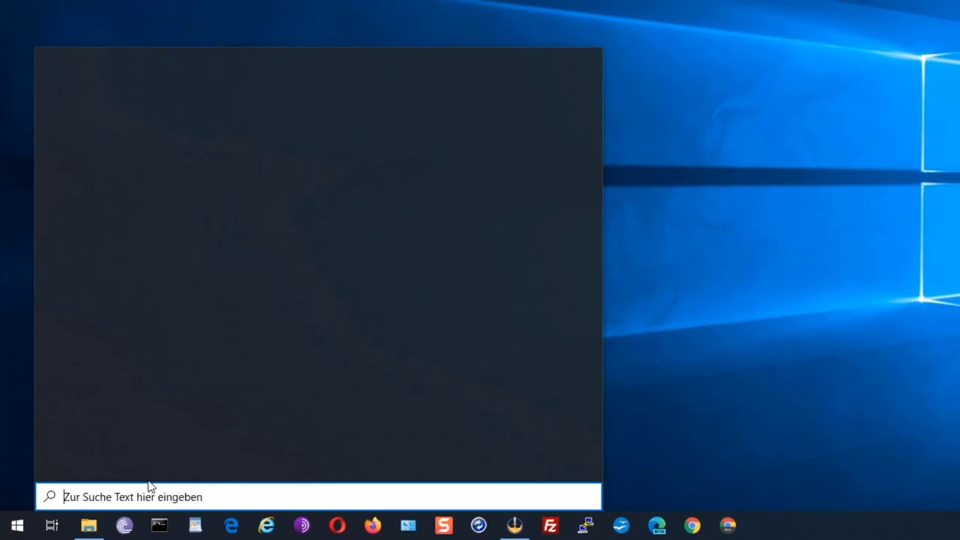
Step: Try the Windows search with "cc" and "goog", clearing each term and closing the search at the end
{"action": "type", "text": "cc"}
{"action": "key", "text": "BackSpace"}
{"action": "key", "text": "BackSpace"}
{"action": "type", "text": "gl"}
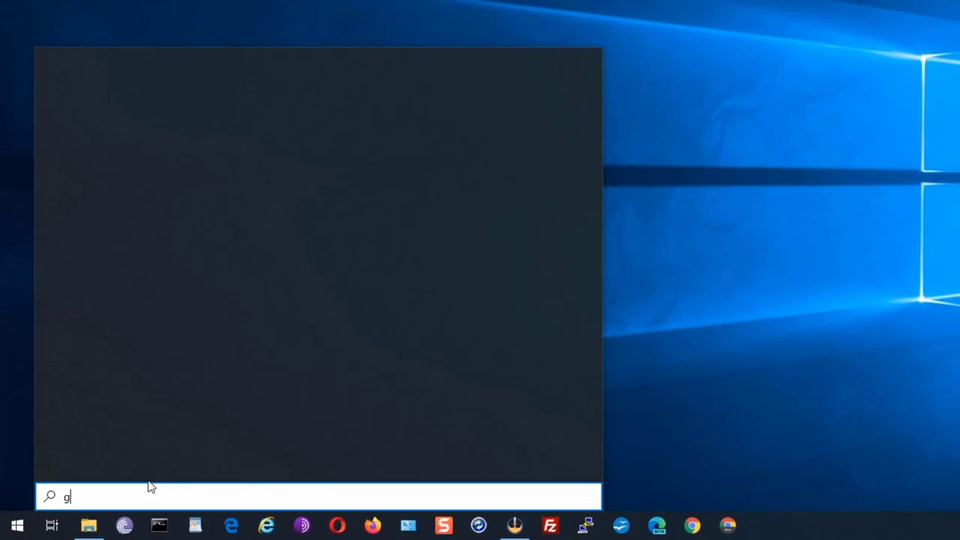
{"action": "key", "text": "BackSpace"}
{"action": "type", "text": "g"}
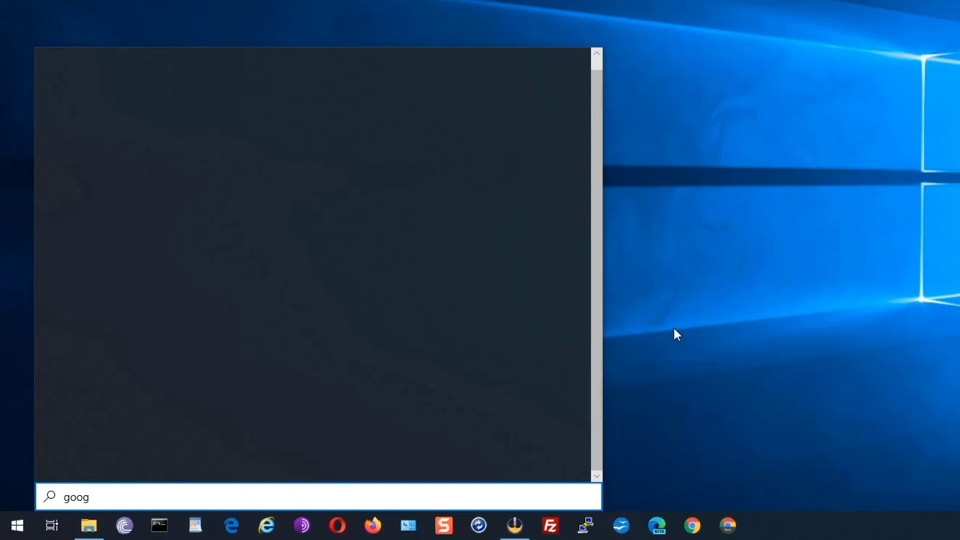
{"action": "left_click", "coordinate": [598, 346]}
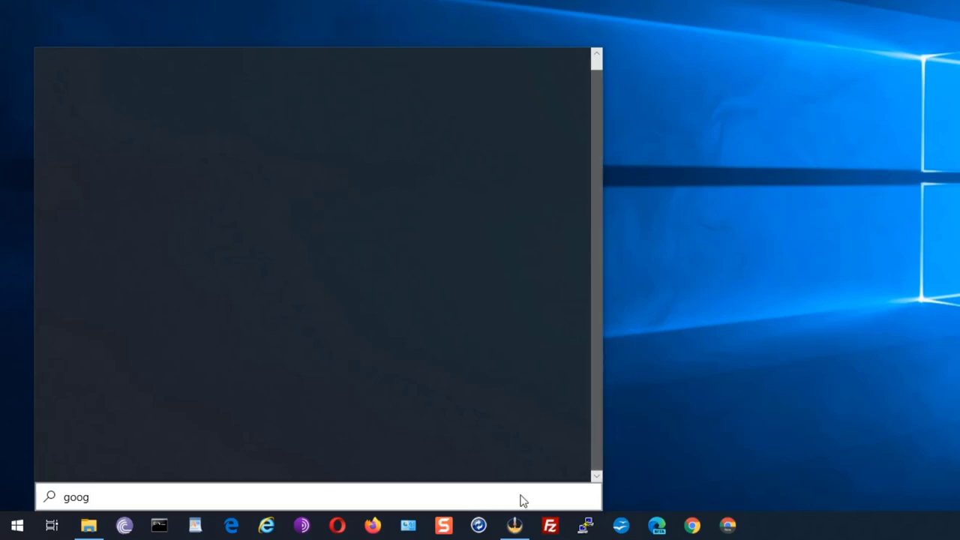
{"action": "left_click", "coordinate": [116, 498]}
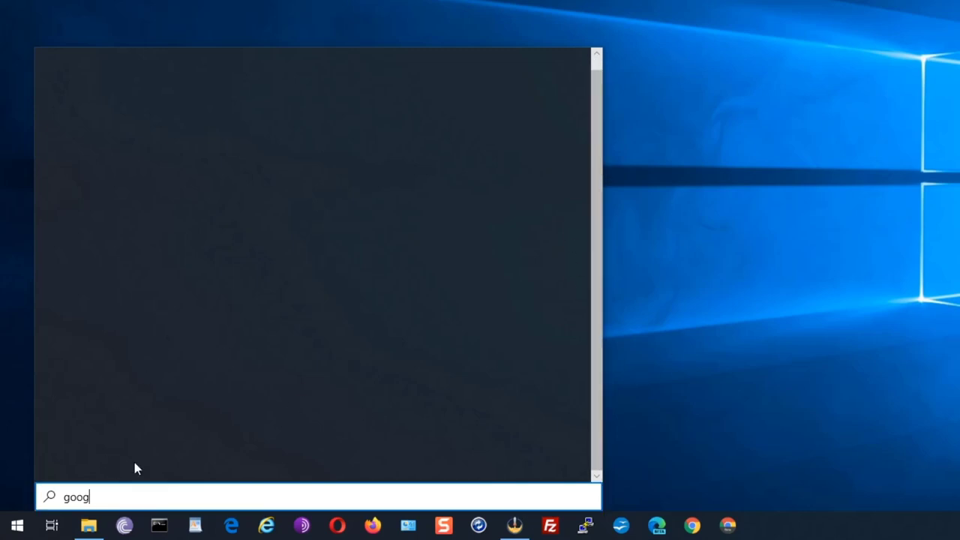
{"action": "key", "text": "BackSpace"}
{"action": "key", "text": "BackSpace"}
{"action": "key", "text": "BackSpace"}
{"action": "key", "text": "BackSpace"}
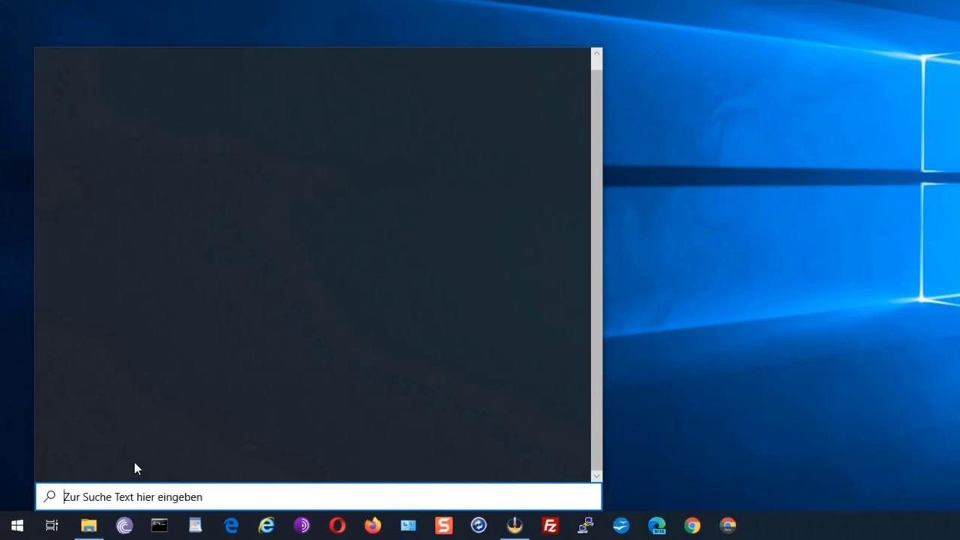
{"action": "key", "text": "Escape"}
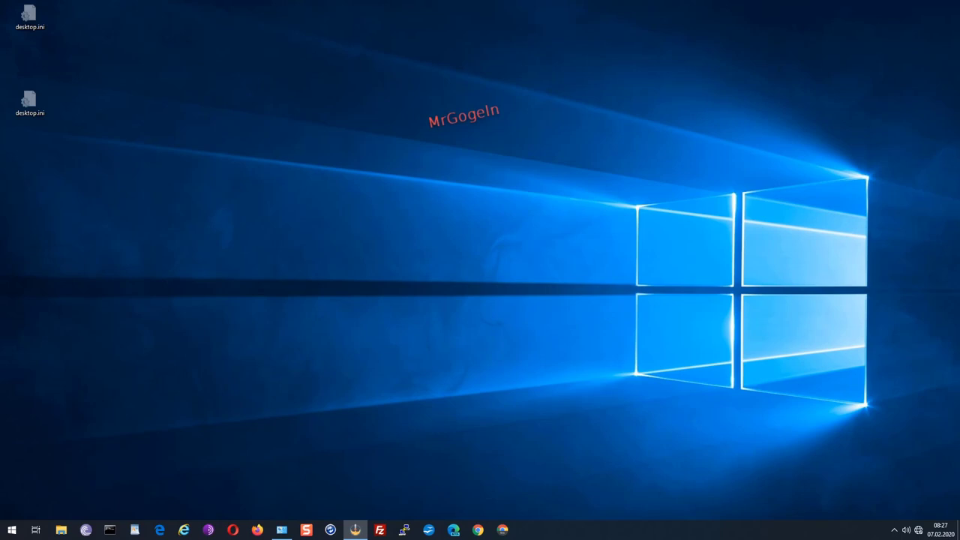
Step: Open the Control Panel by running the command "control"
{"action": "key", "text": "super+r"}
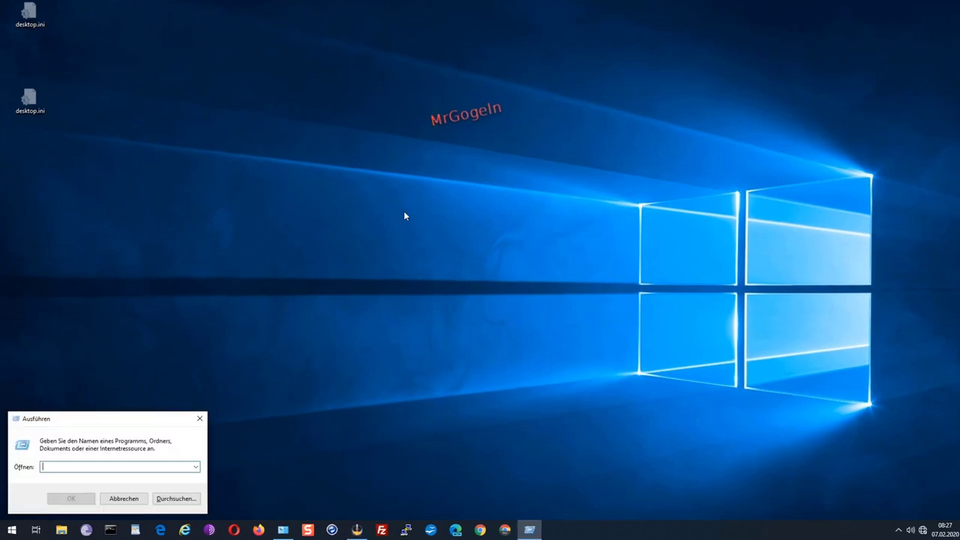
{"action": "type", "text": "control"}
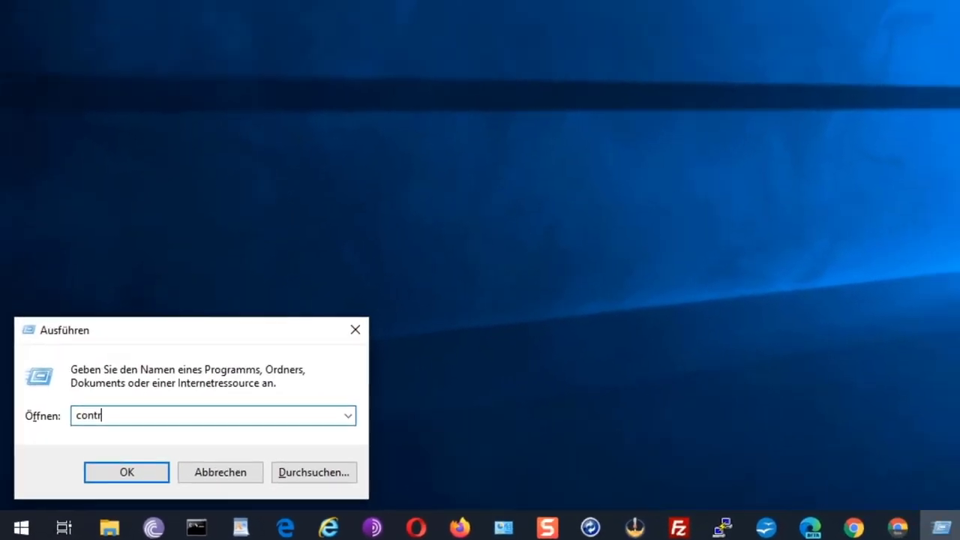
{"action": "key", "text": "Return"}
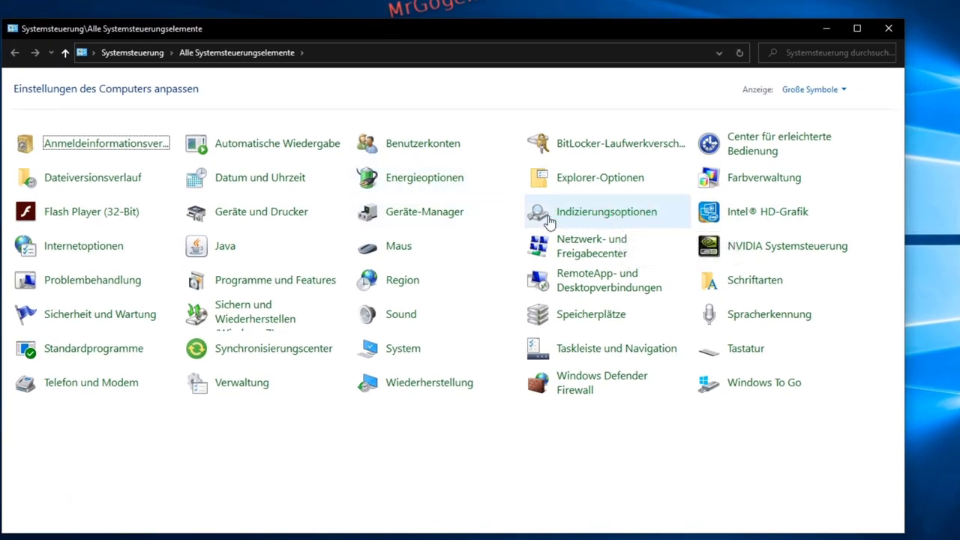
Step: Open the advanced options of the Indizierungsoptionen from the Control Panel
{"action": "left_click", "coordinate": [613, 215]}
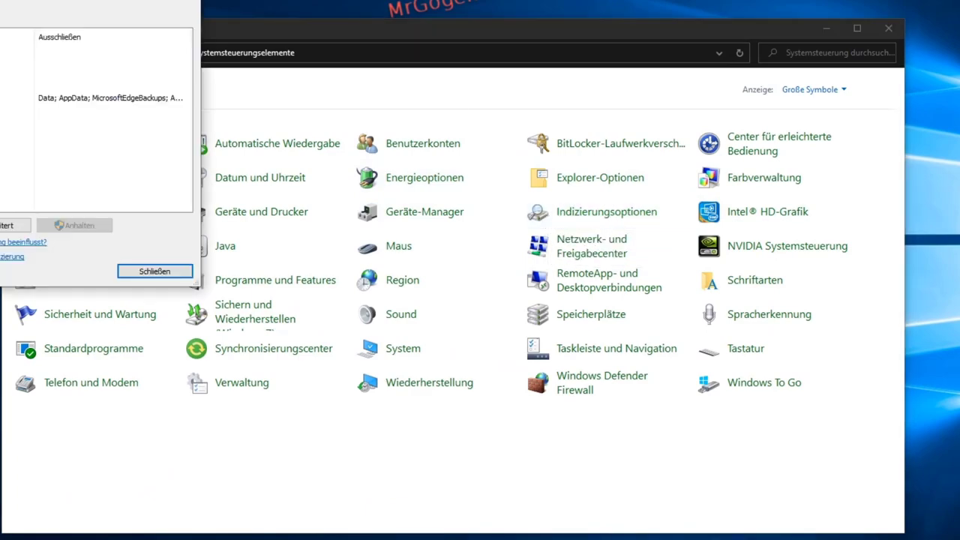
{"action": "left_click_drag", "start_coordinate": [589, 120], "coordinate": [713, 0]}
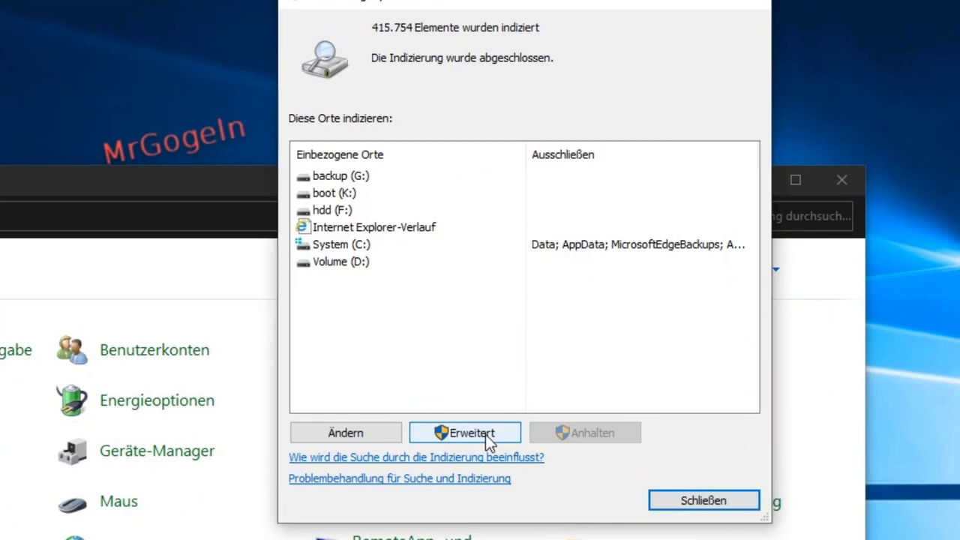
{"action": "left_click", "coordinate": [485, 434]}
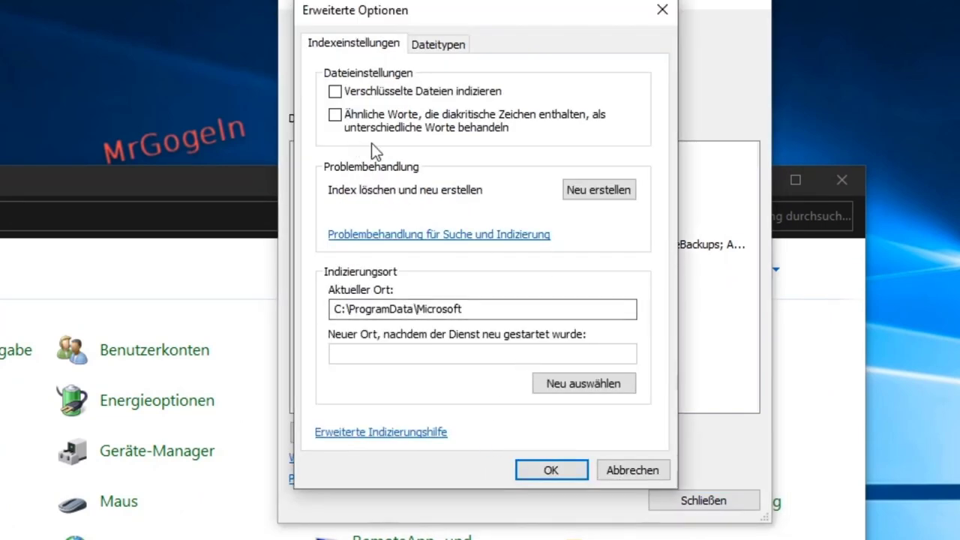
Step: Run the search and indexing troubleshooter for the problem "Dateien werden nicht in den Suchergebnissen angezeigt"
{"action": "left_click", "coordinate": [356, 234]}
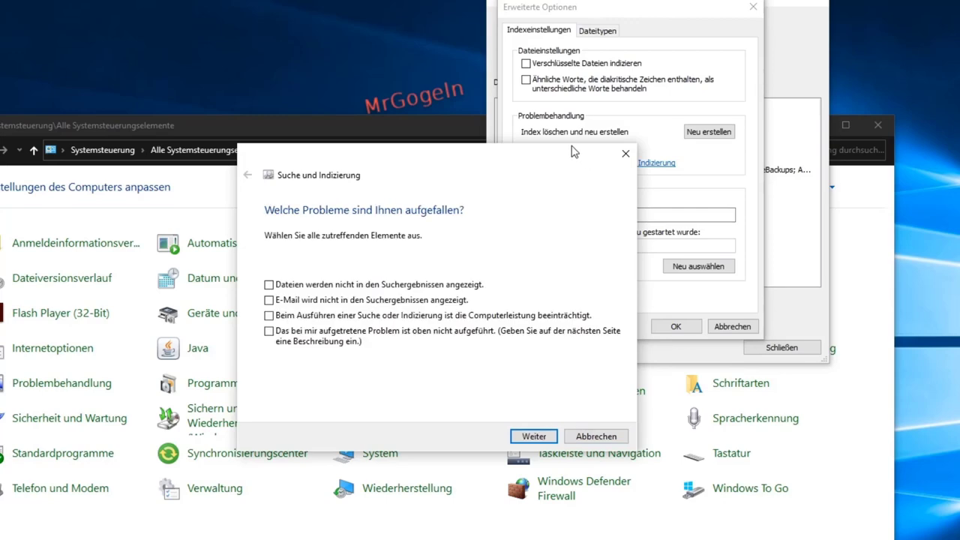
{"action": "left_click_drag", "start_coordinate": [573, 153], "coordinate": [436, 137]}
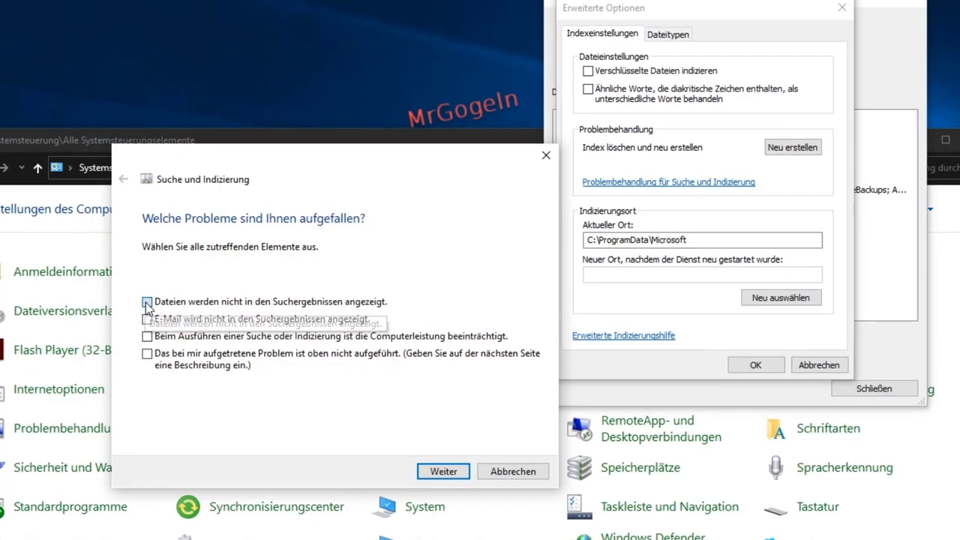
{"action": "left_click", "coordinate": [147, 303]}
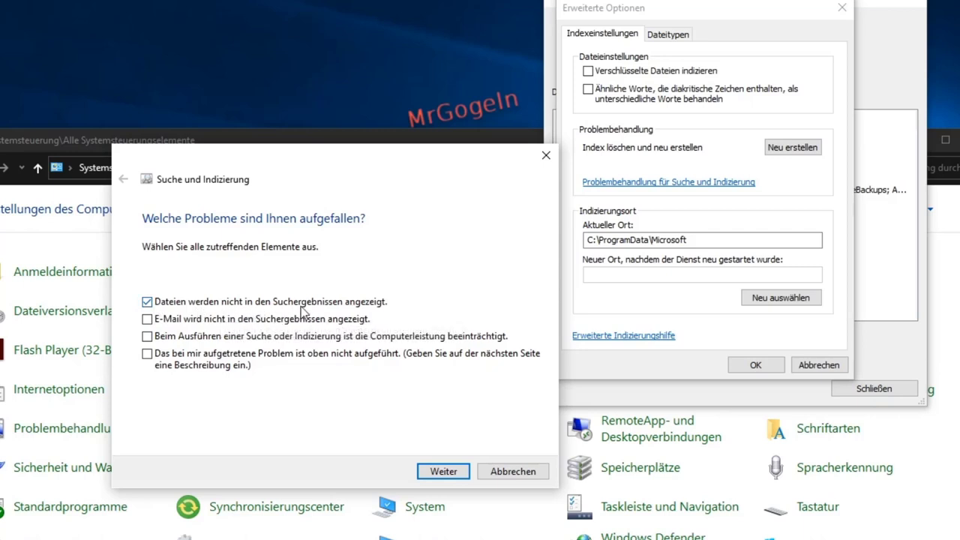
{"action": "left_click", "coordinate": [444, 470]}
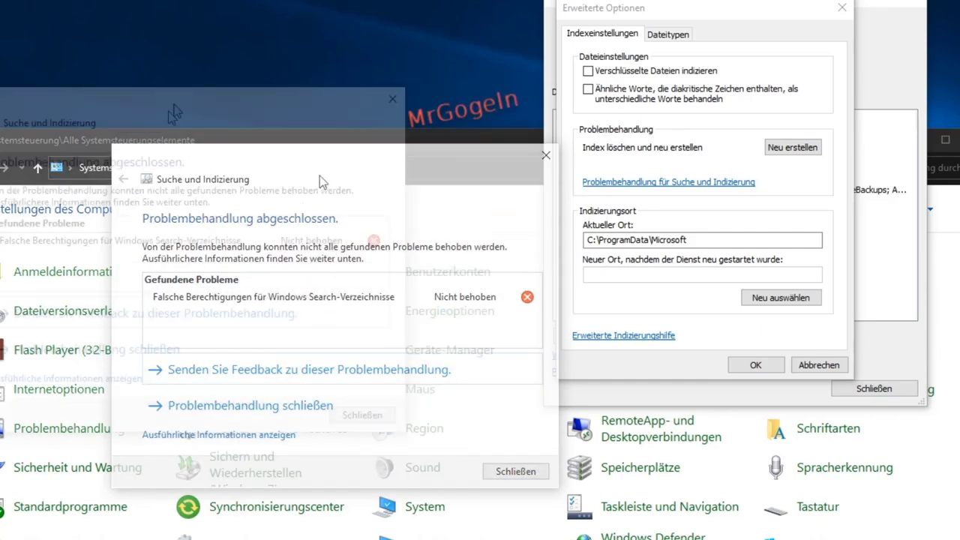
{"action": "left_click_drag", "start_coordinate": [320, 176], "coordinate": [262, 174]}
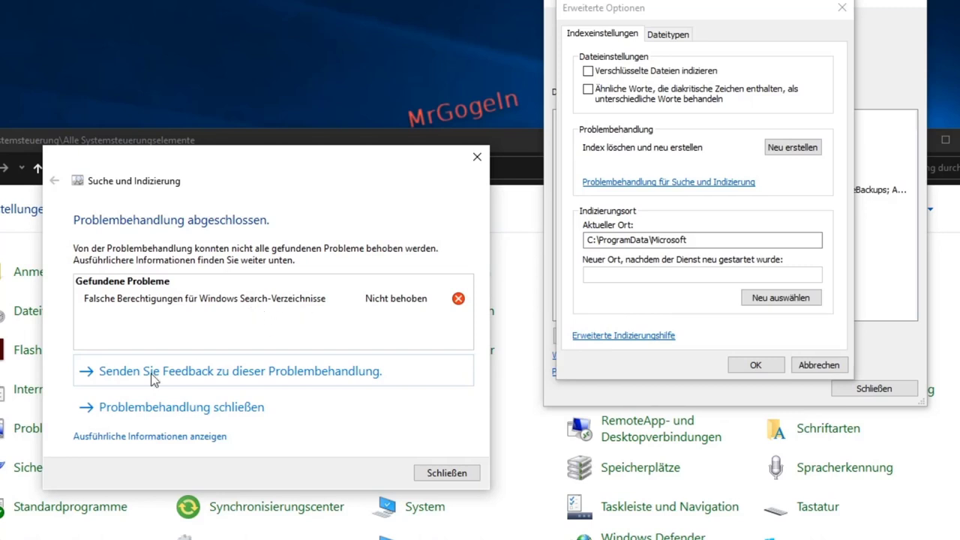
Step: Show the detailed troubleshooting report and review the found problem and the checked potential problems
{"action": "left_click", "coordinate": [210, 439]}
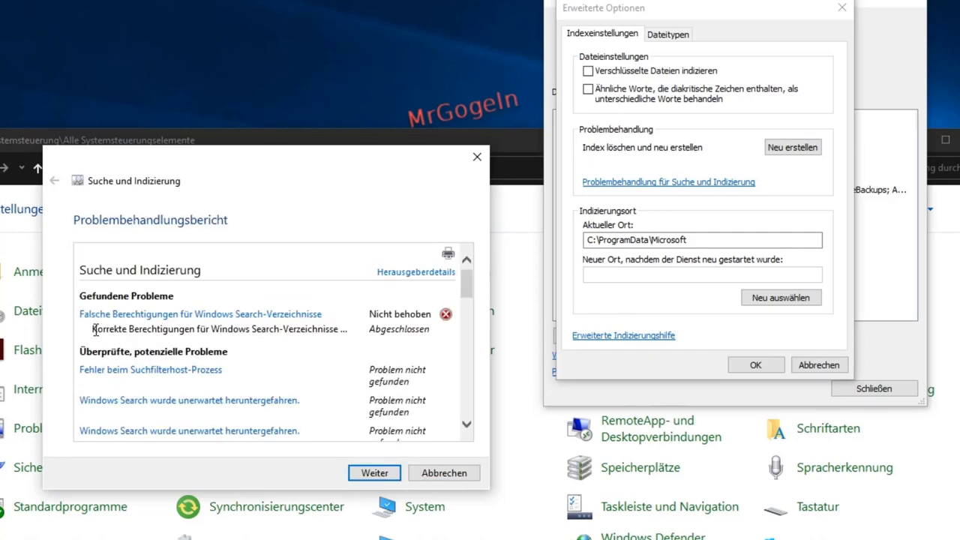
{"action": "mouse_move", "coordinate": [90, 319]}
{"action": "left_click_drag", "start_coordinate": [127, 332], "coordinate": [208, 343]}
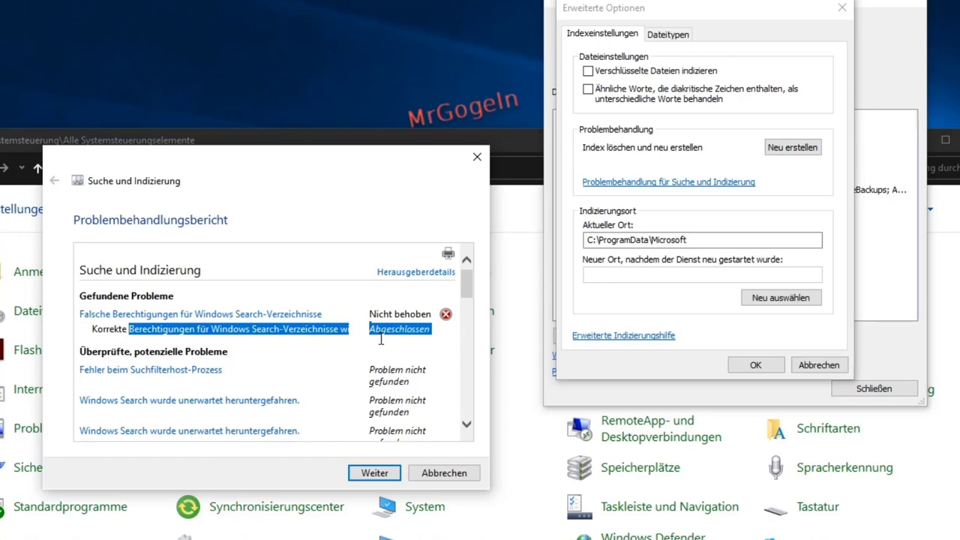
{"action": "scroll", "coordinate": [345, 332], "scroll_direction": "down", "scroll_amount": 8}
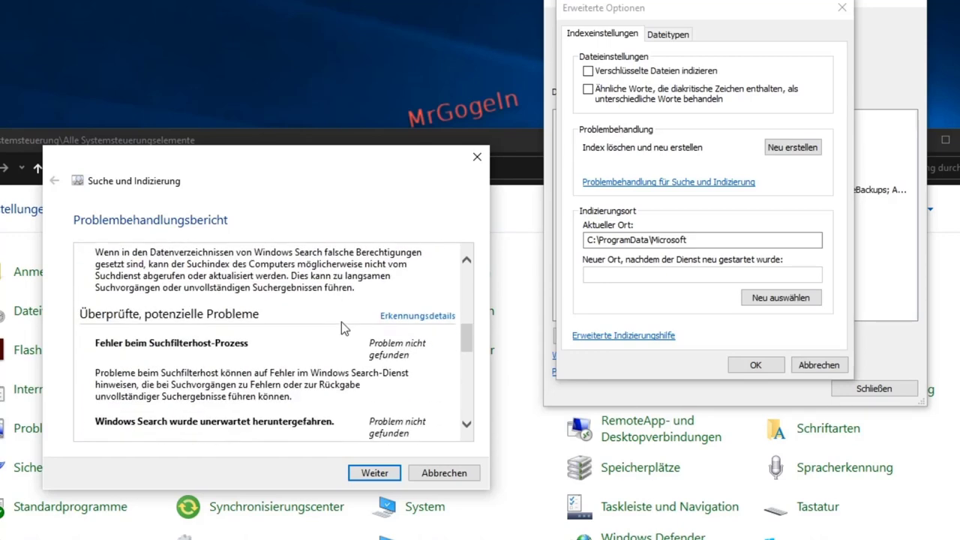
{"action": "scroll", "coordinate": [341, 322], "scroll_direction": "up", "scroll_amount": 2}
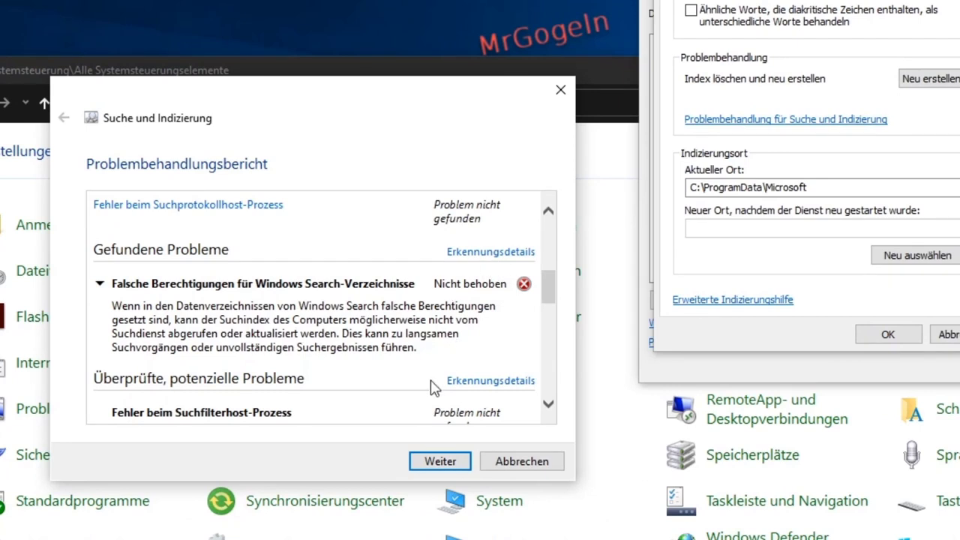
Step: Open the report's Erkennungsdetails and examine the listed Windows Search data directories and the found problem
{"action": "left_click", "coordinate": [497, 381]}
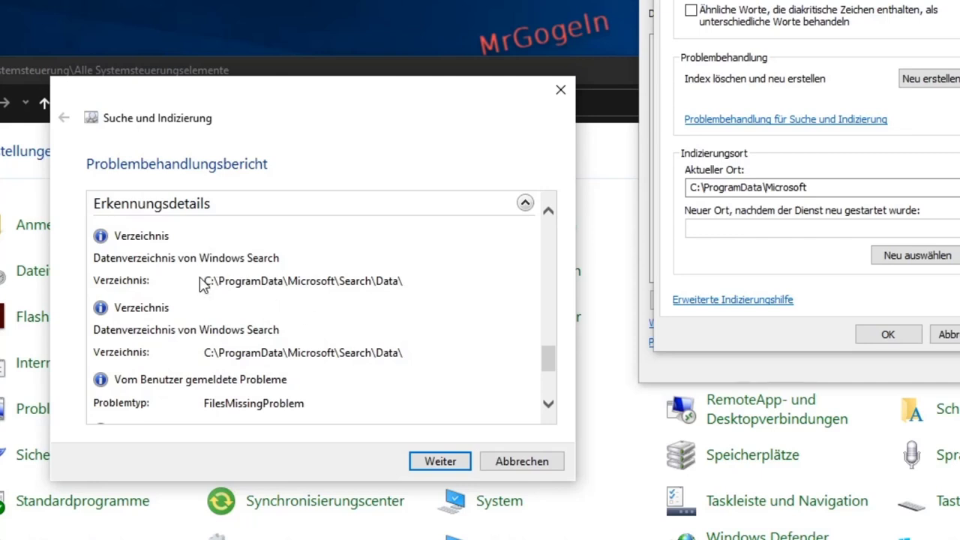
{"action": "left_click_drag", "start_coordinate": [96, 262], "coordinate": [279, 259]}
{"action": "left_click_drag", "start_coordinate": [202, 281], "coordinate": [403, 353]}
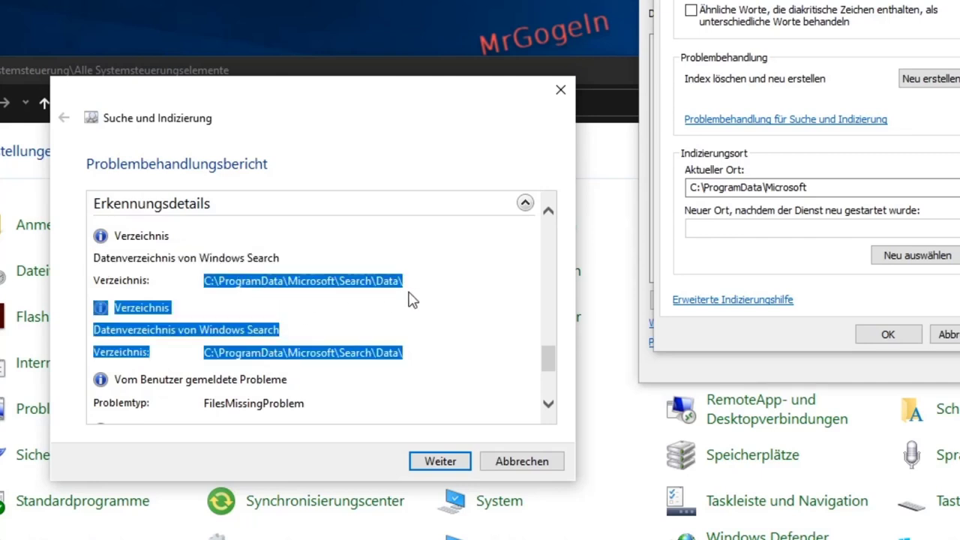
{"action": "triple_click", "coordinate": [377, 278]}
{"action": "scroll", "coordinate": [433, 291], "scroll_direction": "up", "scroll_amount": 2}
{"action": "scroll", "coordinate": [435, 290], "scroll_direction": "up", "scroll_amount": 2}
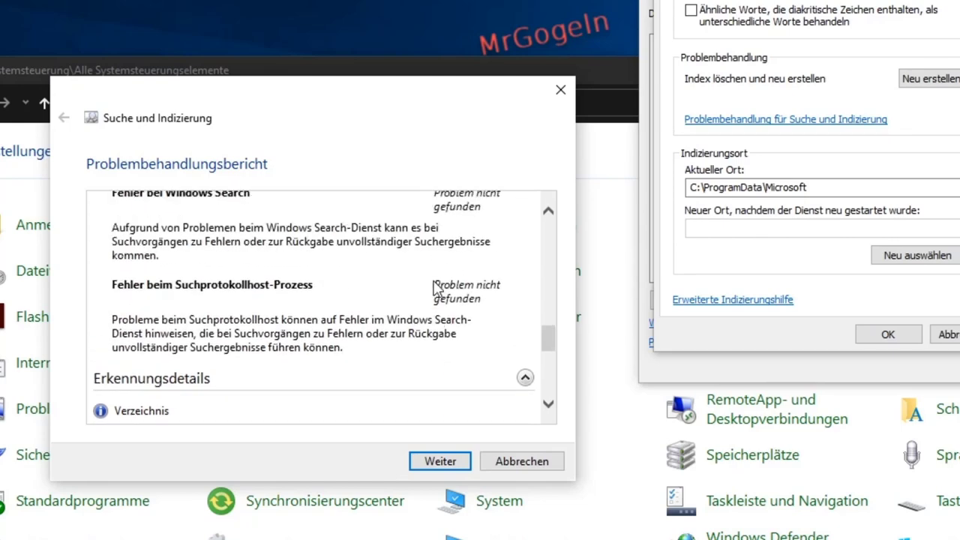
{"action": "scroll", "coordinate": [447, 313], "scroll_direction": "up", "scroll_amount": 10}
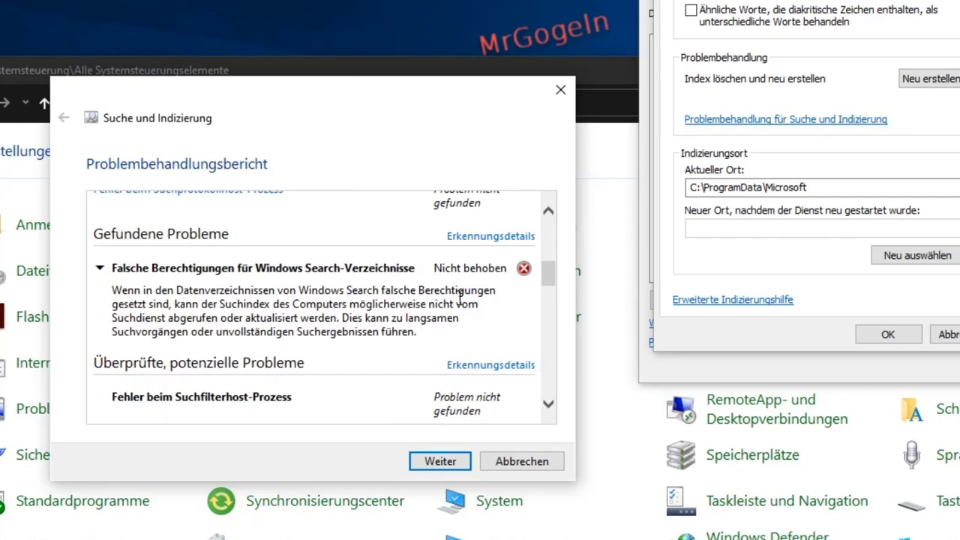
{"action": "scroll", "coordinate": [442, 319], "scroll_direction": "down", "scroll_amount": 10}
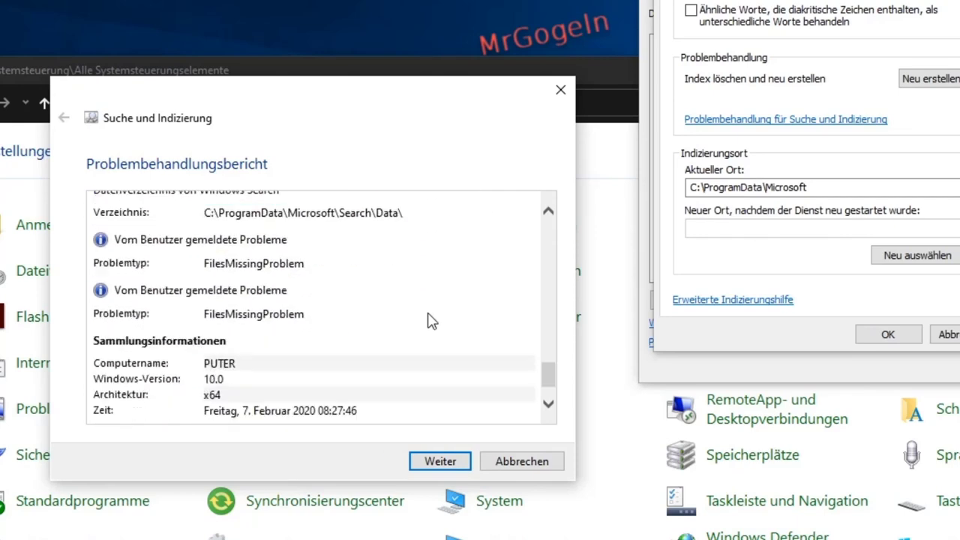
{"action": "scroll", "coordinate": [373, 256], "scroll_direction": "up", "scroll_amount": 2}
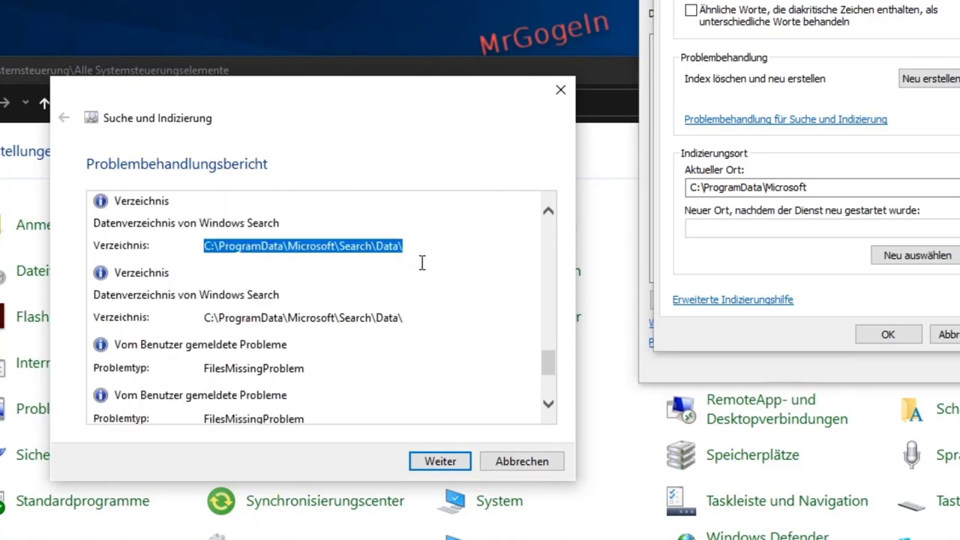
Step: Copy the directory path C:\ProgramData\Microsoft\Search\Data\ from the report and open that folder in File Explorer
{"action": "left_click_drag", "start_coordinate": [412, 252], "coordinate": [202, 251]}
{"action": "key", "text": "ctrl+c"}
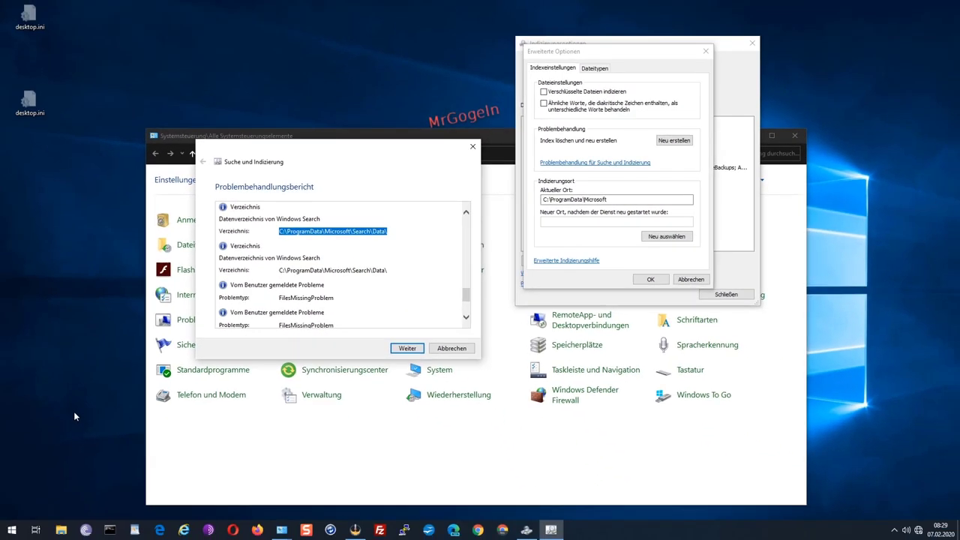
{"action": "key", "text": "super+r"}
{"action": "key", "text": "ctrl+v"}
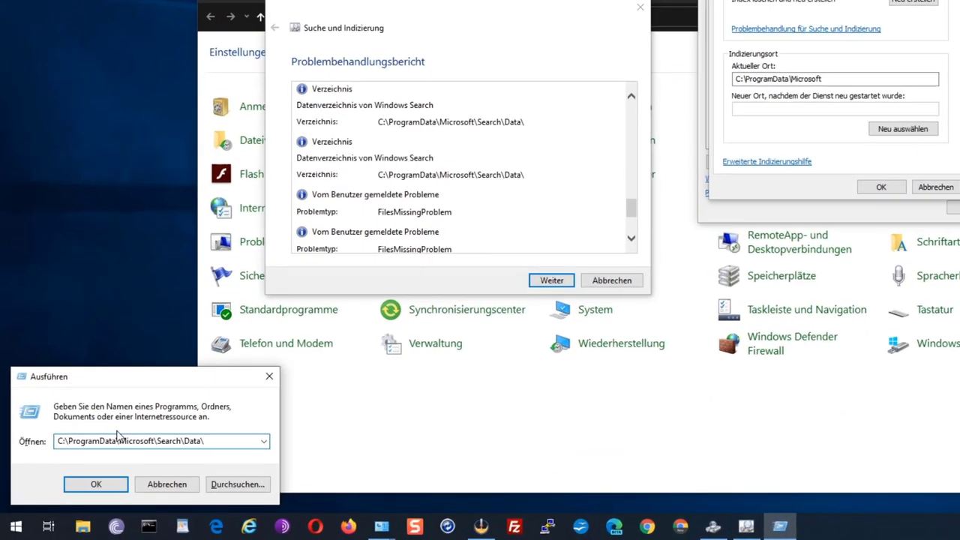
{"action": "key", "text": "Return"}
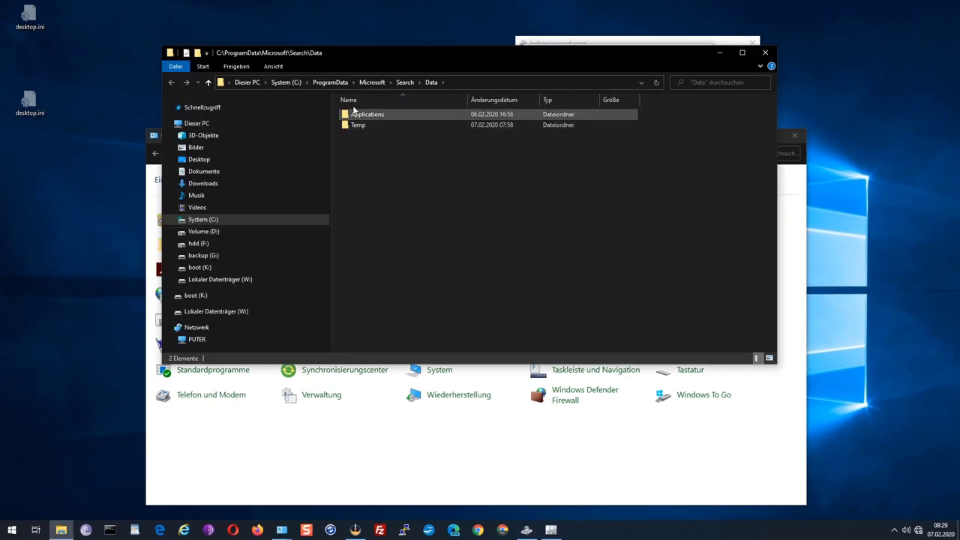
Step: Go up from the Data folder through Search to C:\ProgramData\Microsoft and show the full folder path
{"action": "left_click", "coordinate": [431, 79]}
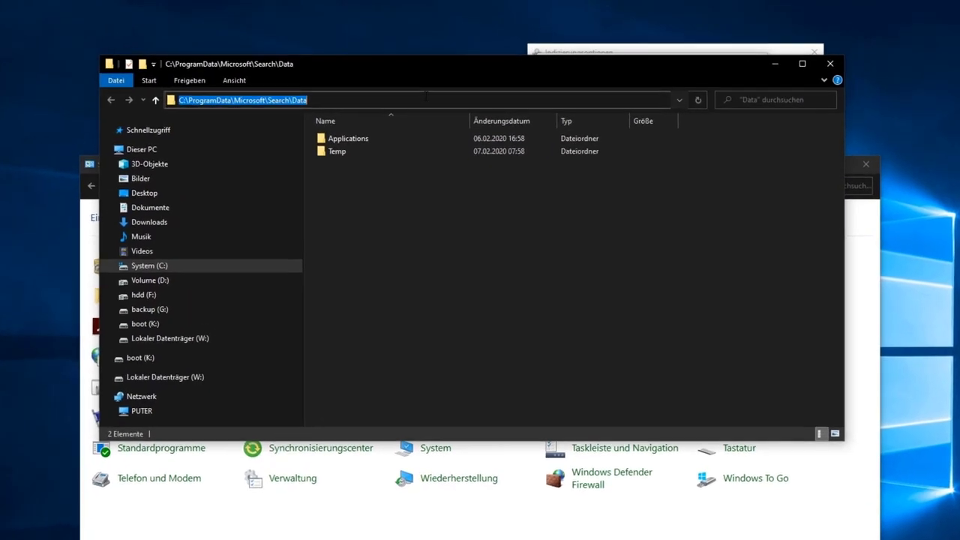
{"action": "key", "text": "End"}
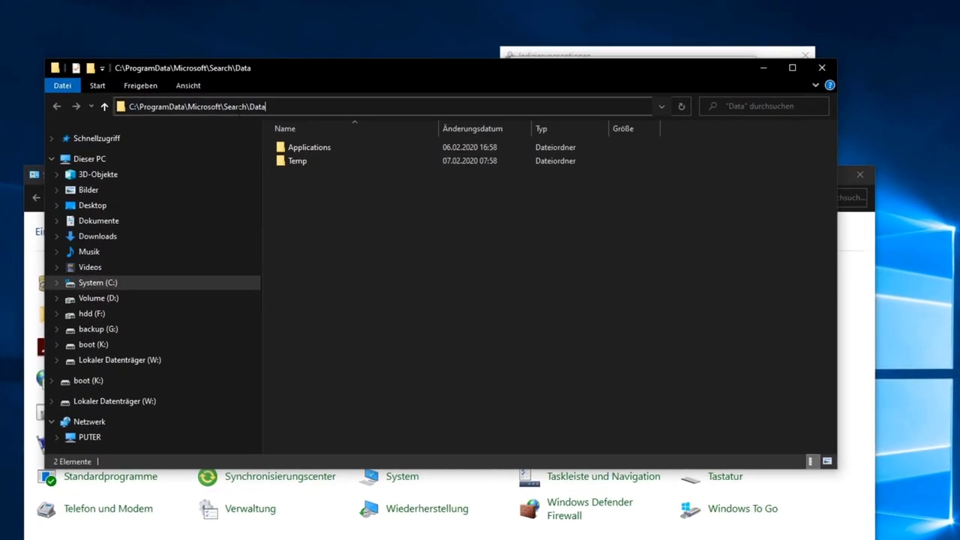
{"action": "left_click", "coordinate": [308, 179]}
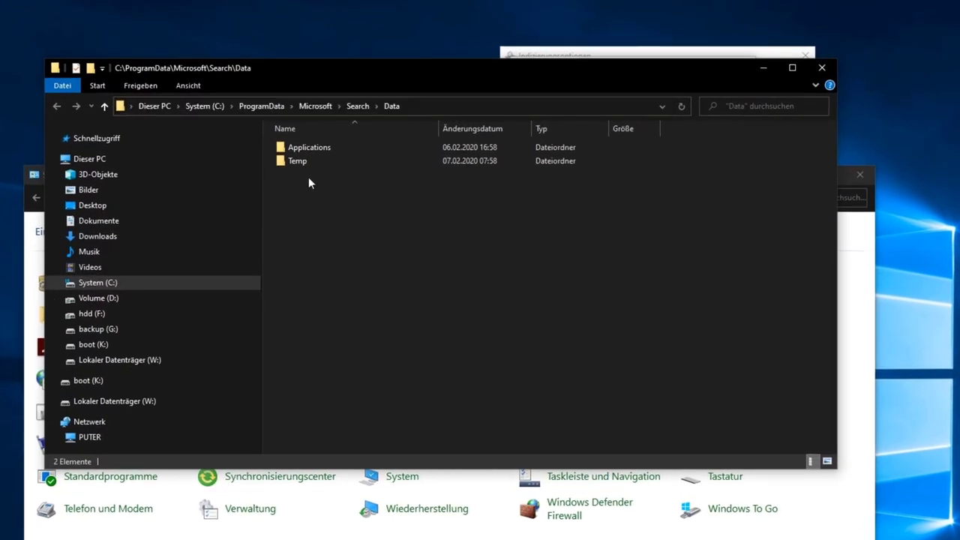
{"action": "left_click", "coordinate": [358, 105]}
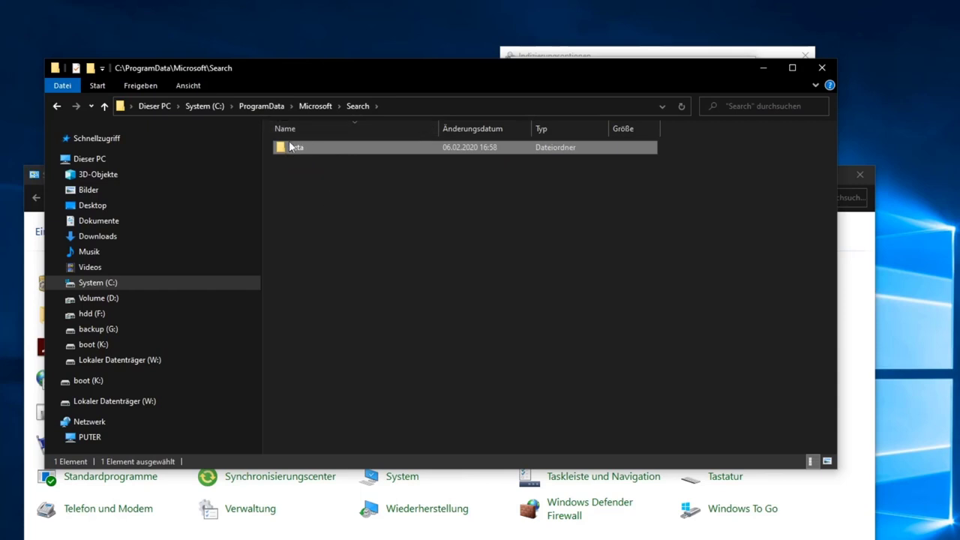
{"action": "left_click", "coordinate": [308, 103]}
{"action": "left_click", "coordinate": [120, 105]}
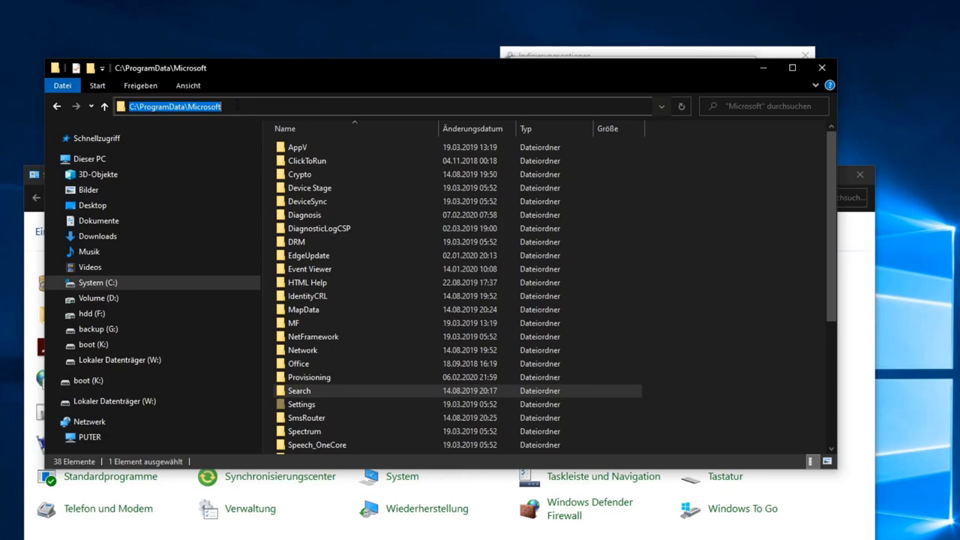
{"action": "left_click", "coordinate": [237, 107]}
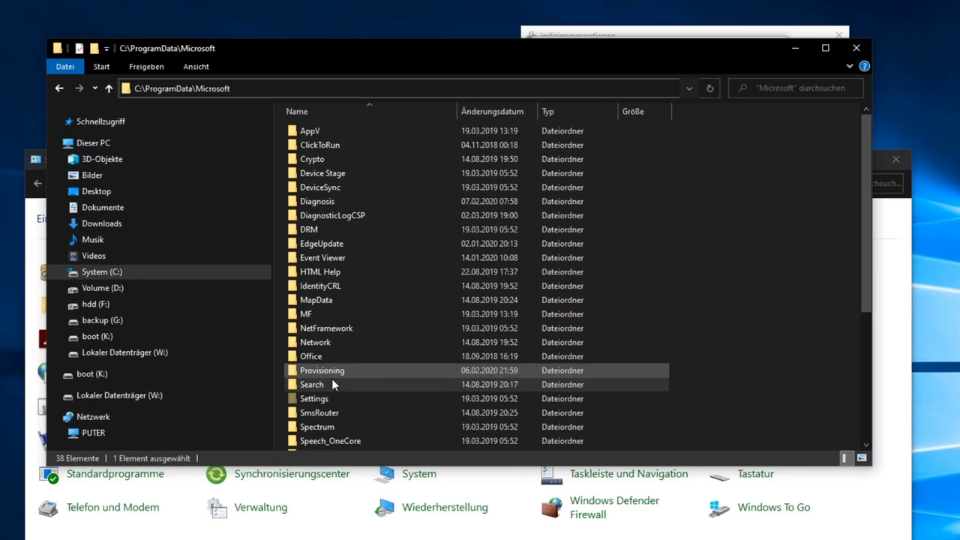
Step: Open the properties of the Search folder and show the security permissions of the group Benutzer
{"action": "right_click", "coordinate": [309, 393]}
{"action": "key", "text": "Escape"}
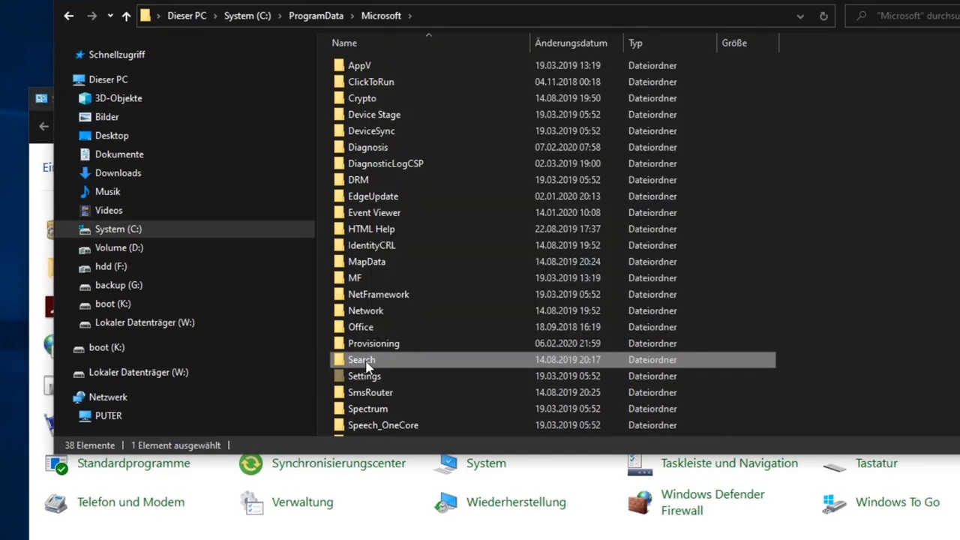
{"action": "right_click", "coordinate": [367, 367]}
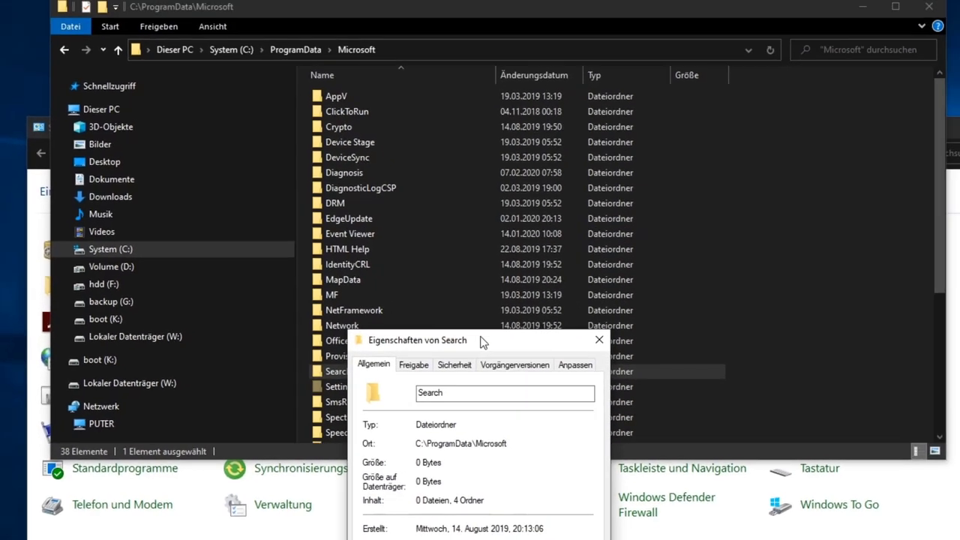
{"action": "left_click_drag", "start_coordinate": [510, 327], "coordinate": [535, 116]}
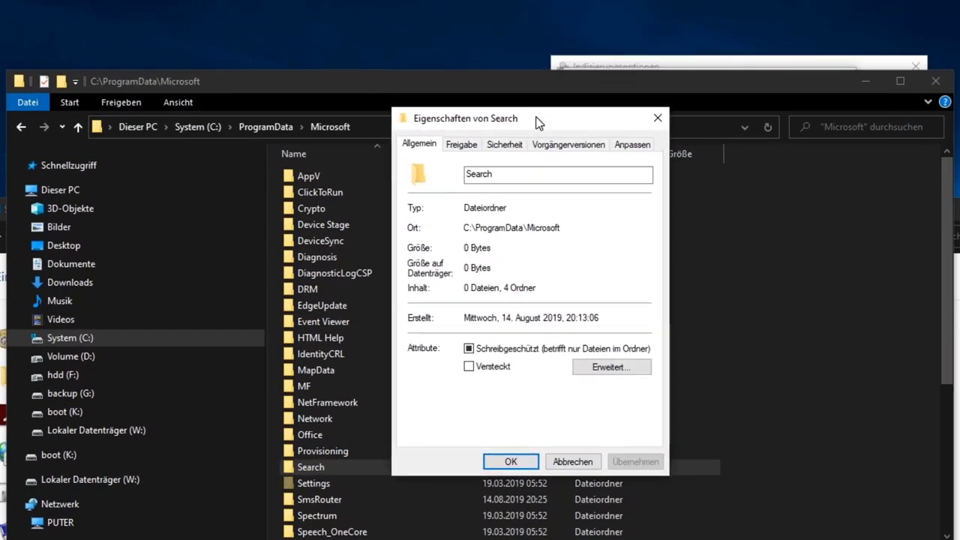
{"action": "left_click", "coordinate": [501, 147]}
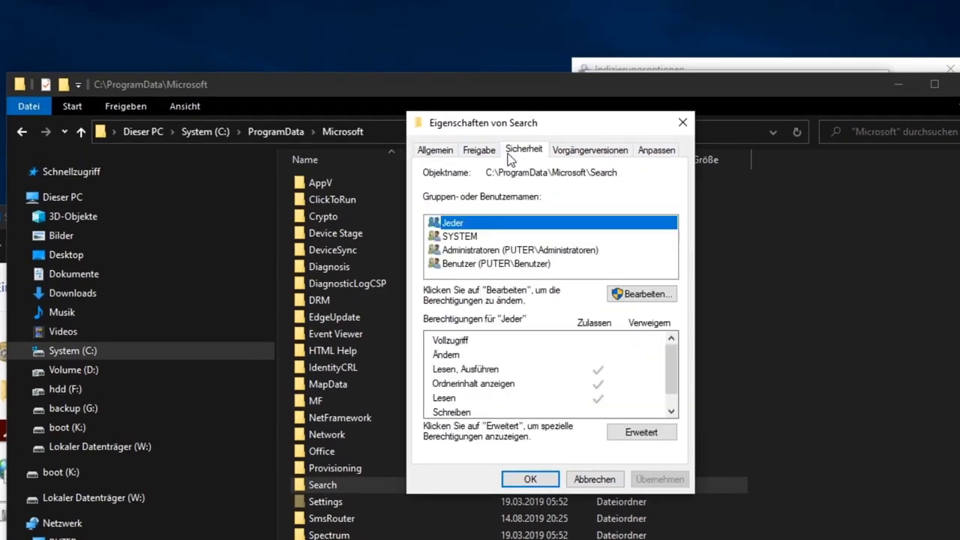
{"action": "left_click", "coordinate": [535, 265]}
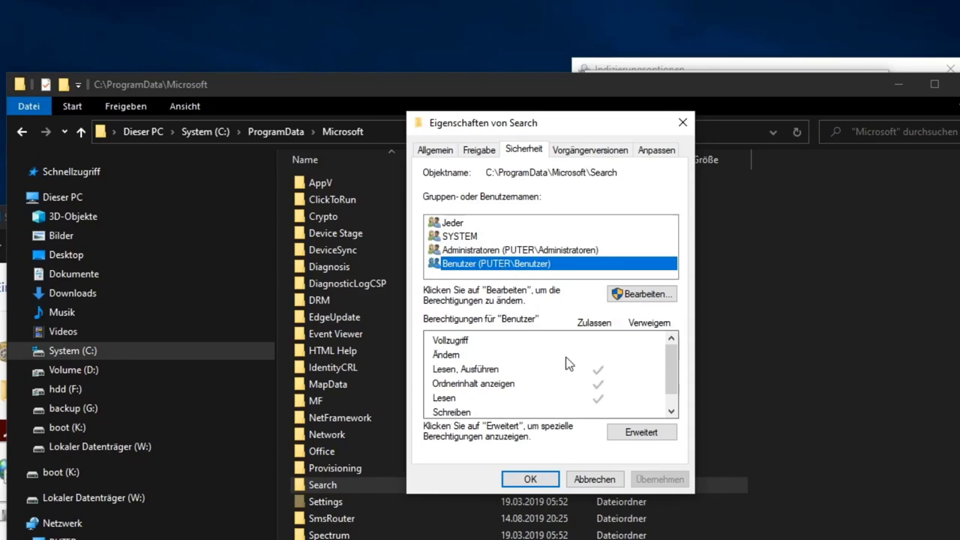
Step: Inspect the Search folder's advanced security settings and the rights granted to the group Benutzer
{"action": "left_click", "coordinate": [611, 295]}
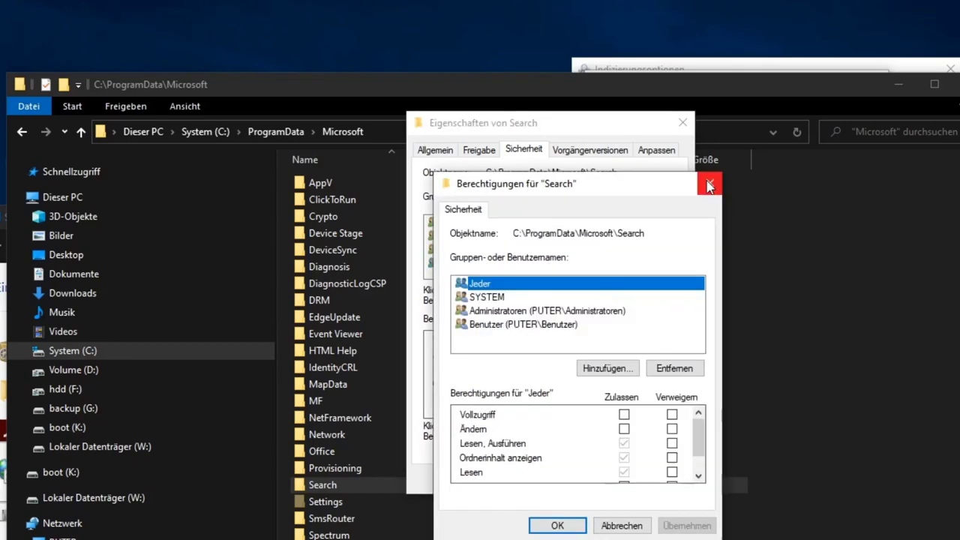
{"action": "left_click", "coordinate": [708, 186]}
{"action": "left_click", "coordinate": [641, 431]}
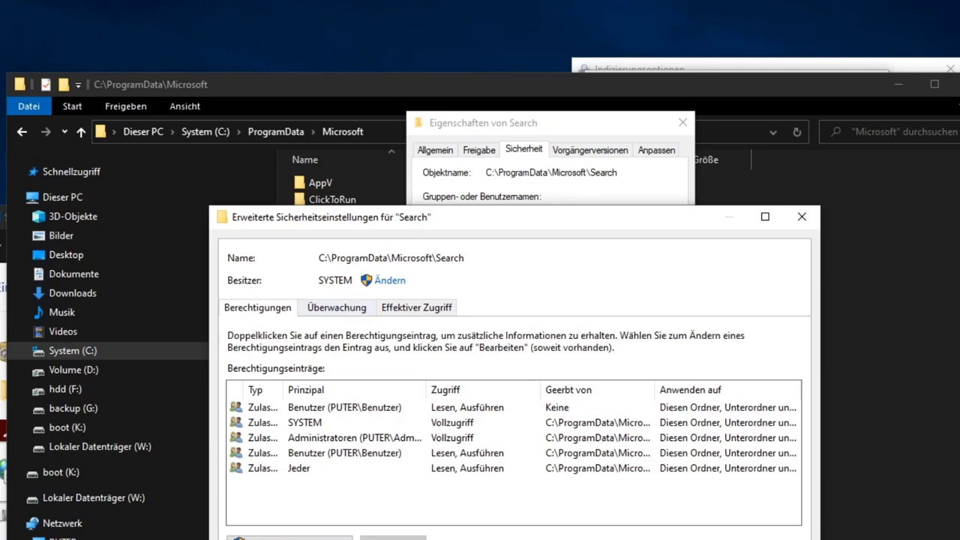
{"action": "key", "text": "Escape"}
{"action": "left_click", "coordinate": [462, 391]}
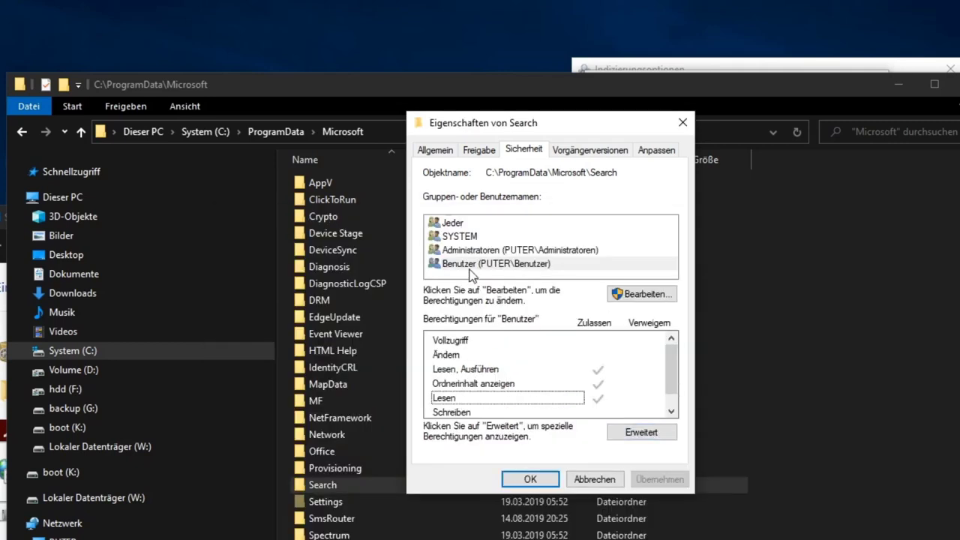
{"action": "left_click", "coordinate": [470, 264]}
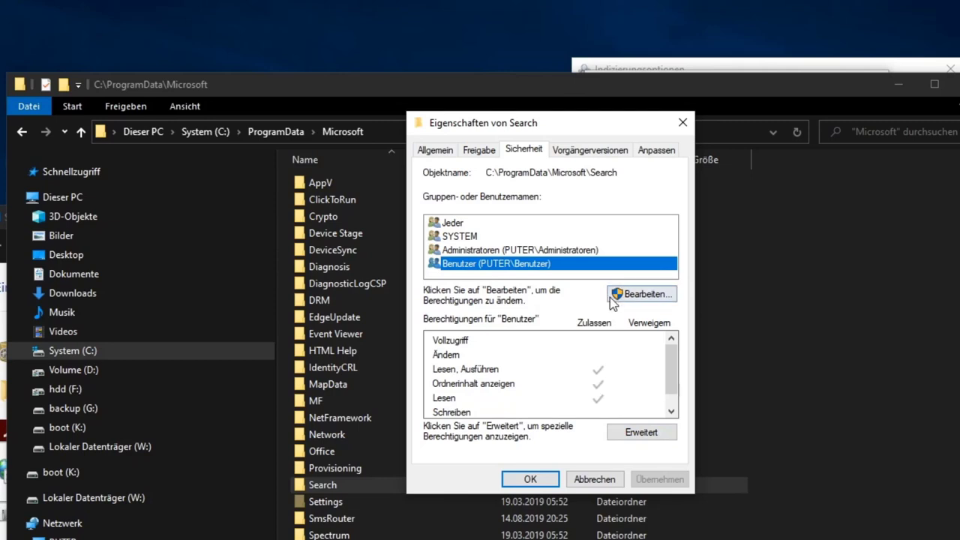
Step: Grant the group Benutzer full control (Vollzugriff) over the Search folder, apply it and close the folder properties
{"action": "left_click", "coordinate": [632, 298]}
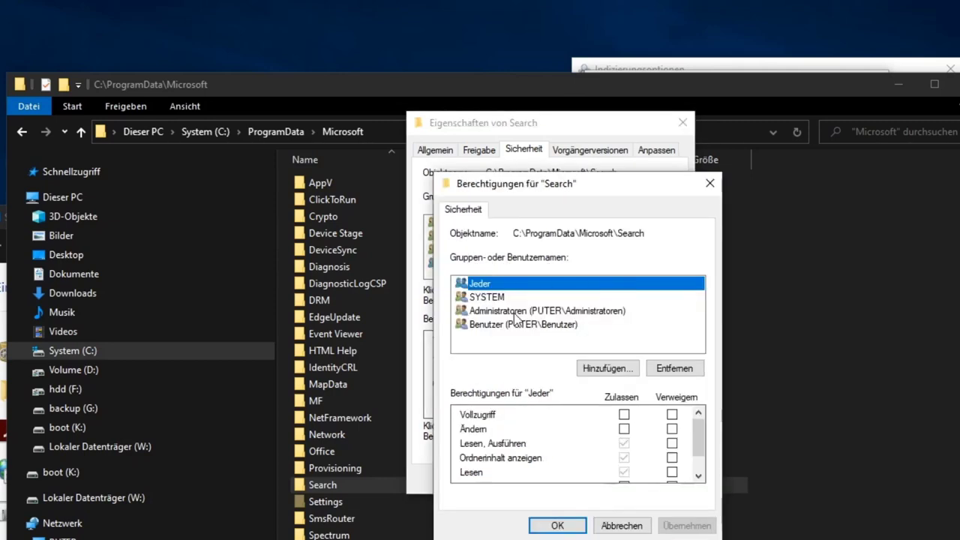
{"action": "left_click", "coordinate": [486, 326]}
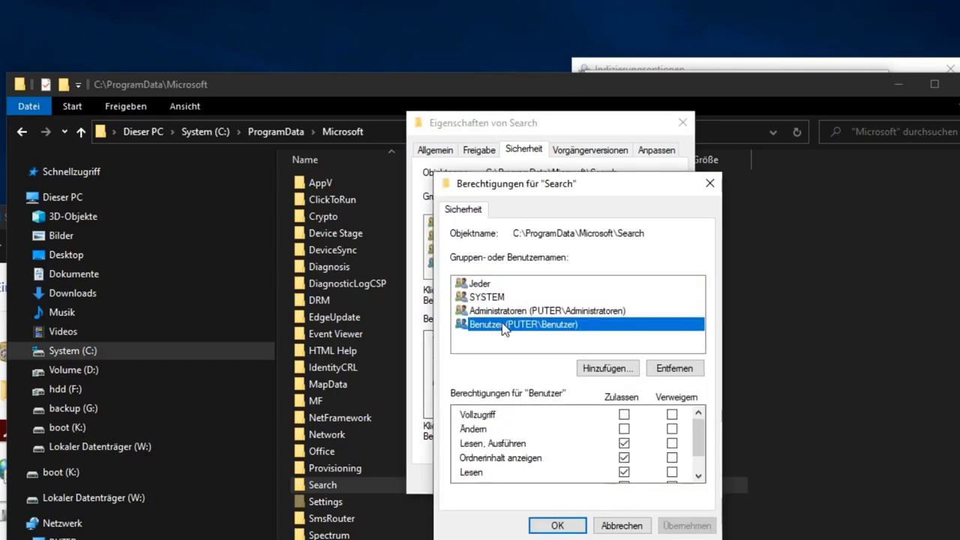
{"action": "left_click", "coordinate": [624, 416]}
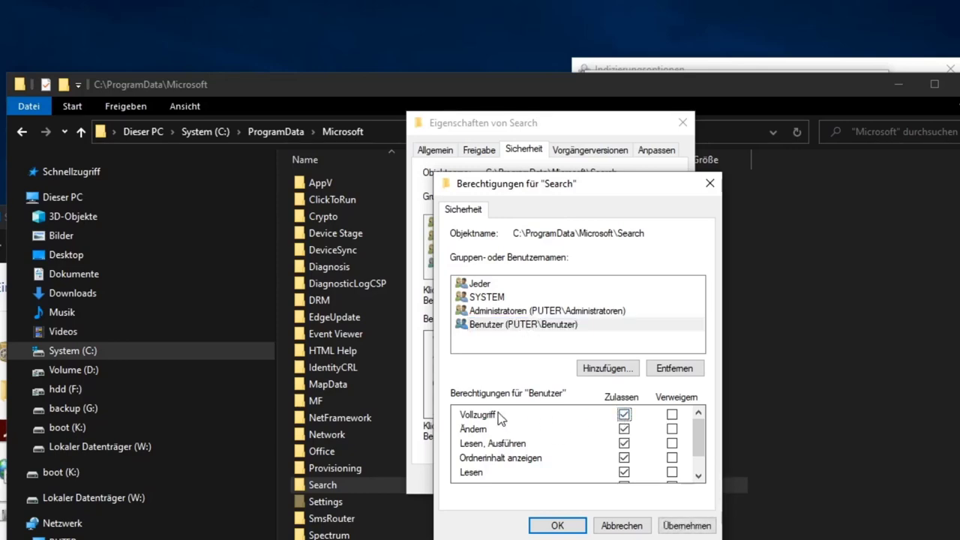
{"action": "scroll", "coordinate": [626, 419], "scroll_direction": "down", "scroll_amount": 1}
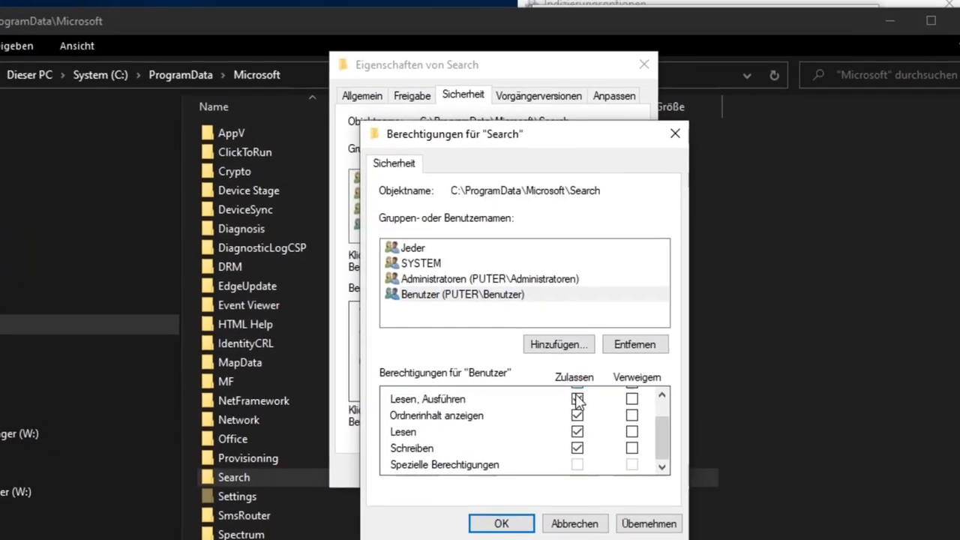
{"action": "scroll", "coordinate": [581, 398], "scroll_direction": "up", "scroll_amount": 1}
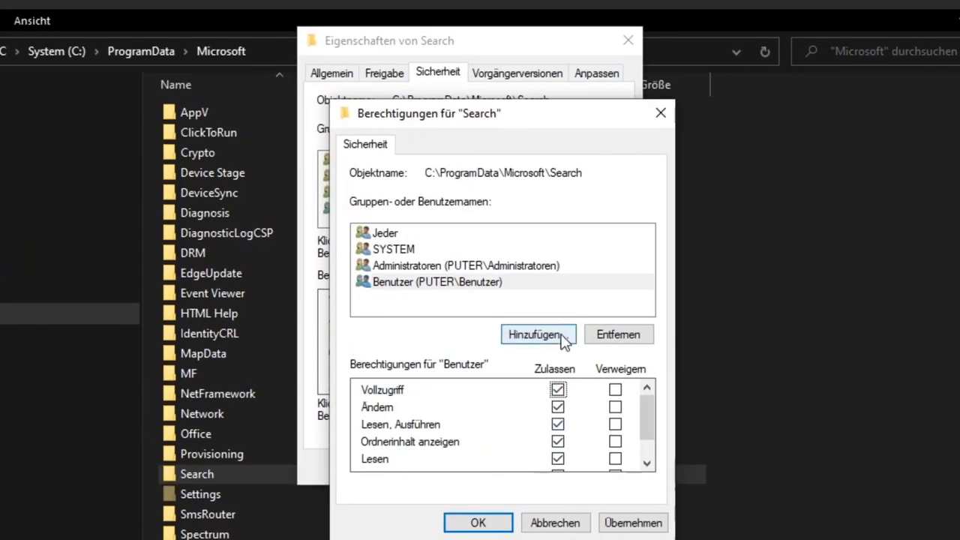
{"action": "left_click", "coordinate": [651, 530]}
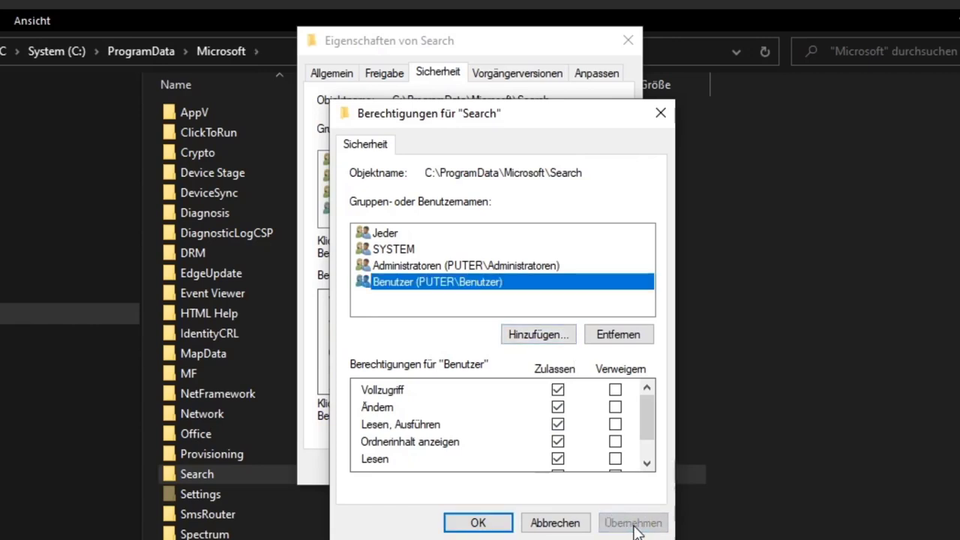
{"action": "left_click", "coordinate": [478, 523]}
{"action": "left_click", "coordinate": [442, 465]}
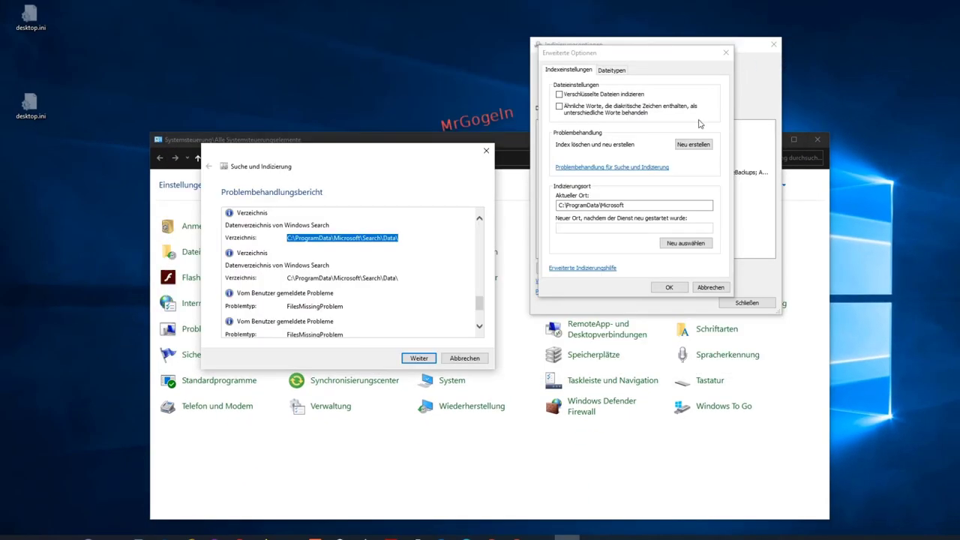
Step: Close the advanced indexing options, the troubleshooter, the indexing options and the Control Panel window
{"action": "left_click", "coordinate": [669, 287]}
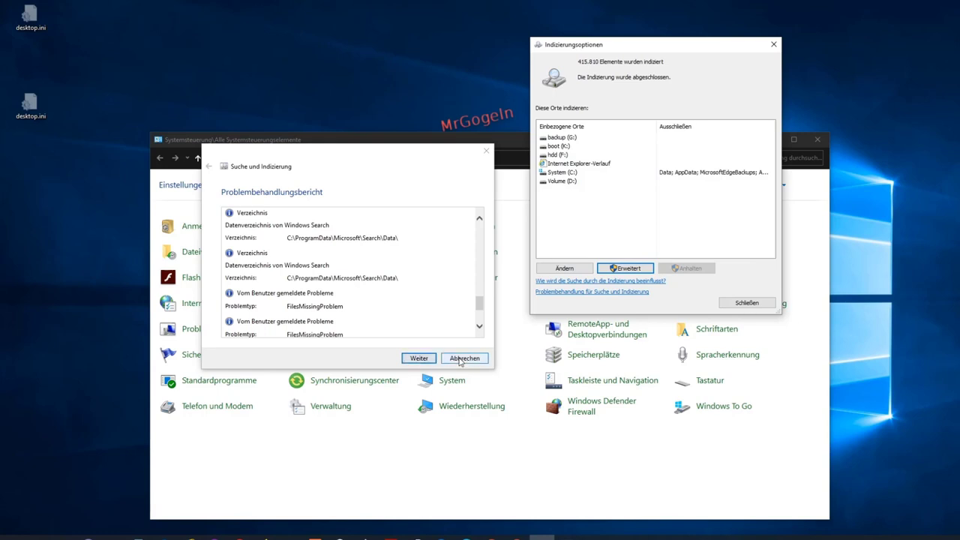
{"action": "left_click", "coordinate": [461, 359]}
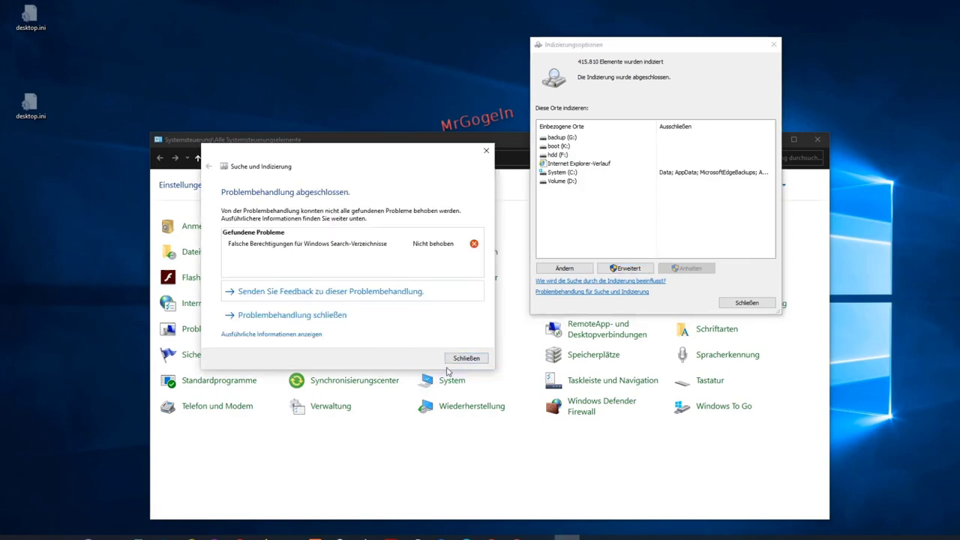
{"action": "left_click", "coordinate": [450, 361]}
{"action": "left_click", "coordinate": [747, 302]}
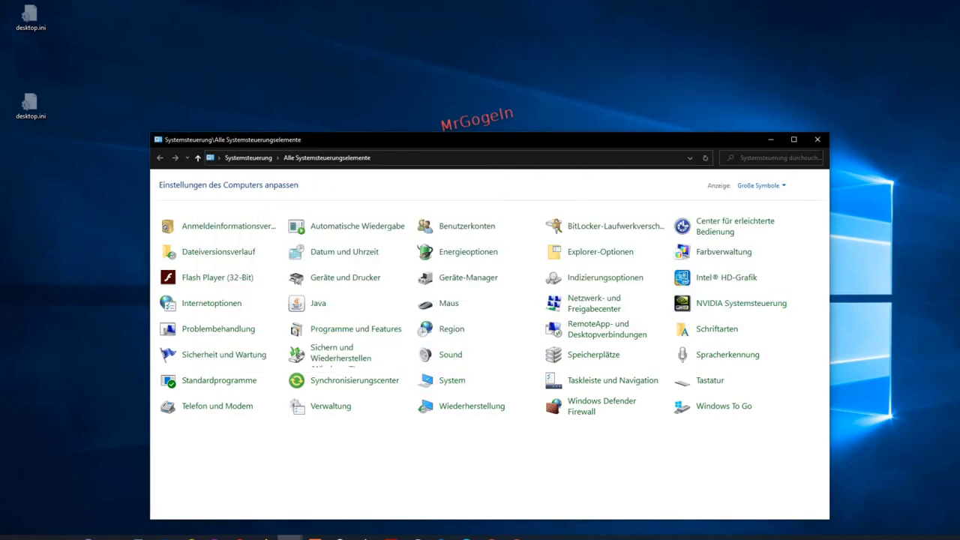
{"action": "left_click", "coordinate": [817, 140]}
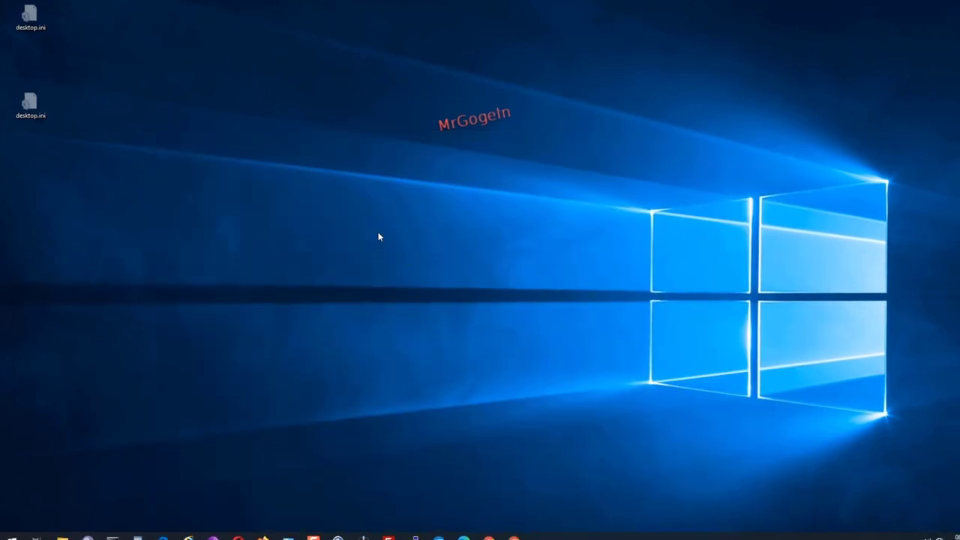
Step: Open Task Manager, move its window to the middle of the desktop and show the list of services
{"action": "key", "text": "ctrl+shift+Escape"}
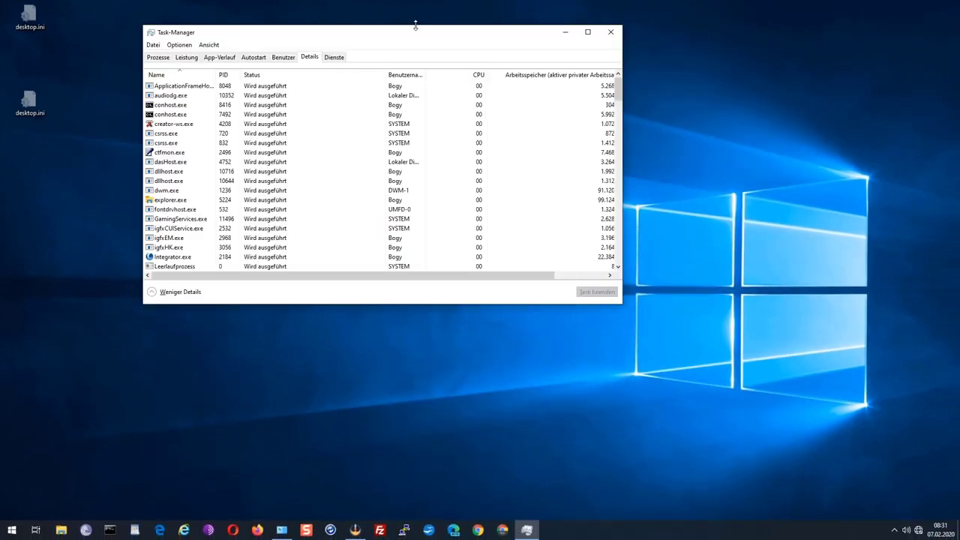
{"action": "left_click_drag", "start_coordinate": [410, 37], "coordinate": [614, 136]}
{"action": "left_click", "coordinate": [548, 160]}
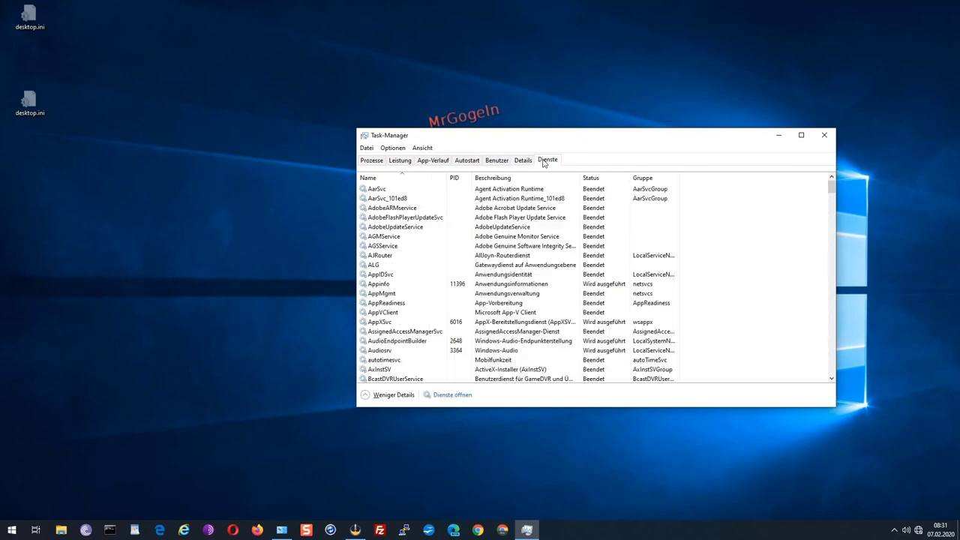
Step: Find the Windows Search service (WSearch) among the services and restart it
{"action": "left_click", "coordinate": [438, 264]}
{"action": "key", "text": "w"}
{"action": "scroll", "coordinate": [298, 255], "scroll_direction": "down", "scroll_amount": 8}
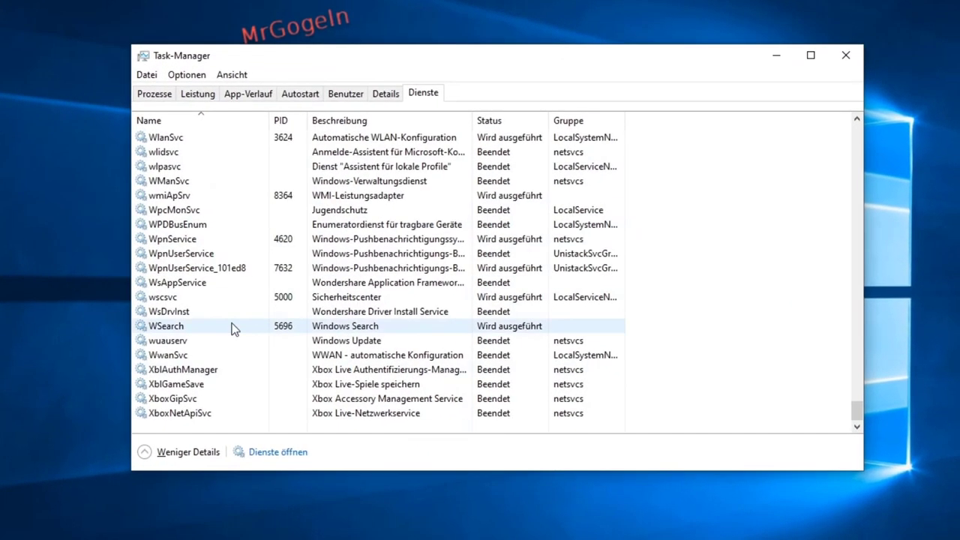
{"action": "left_click", "coordinate": [321, 329]}
{"action": "right_click", "coordinate": [360, 330]}
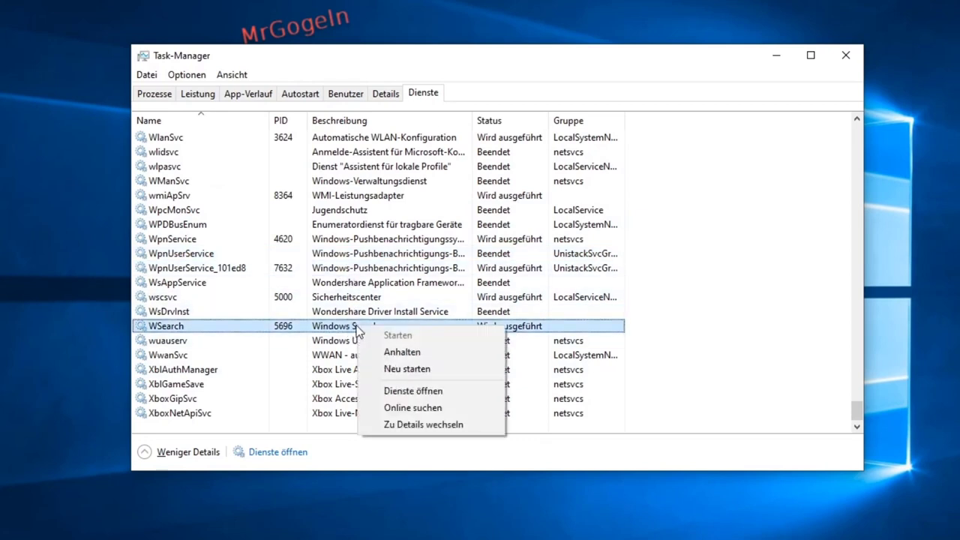
{"action": "left_click", "coordinate": [402, 369]}
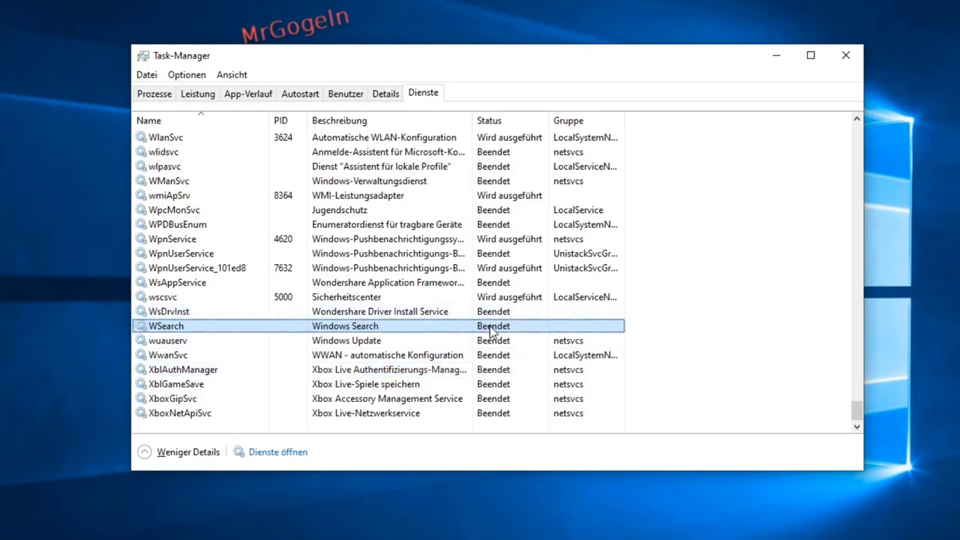
Step: Restart the Windows-Explorer process from the list of running processes and close Task Manager
{"action": "left_click", "coordinate": [168, 100]}
{"action": "scroll", "coordinate": [306, 259], "scroll_direction": "down", "scroll_amount": 7}
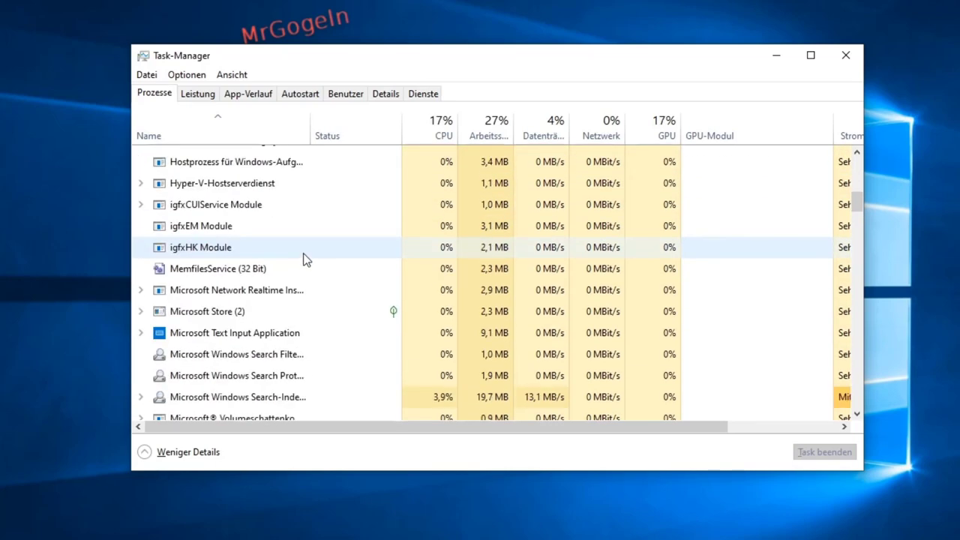
{"action": "scroll", "coordinate": [306, 258], "scroll_direction": "down", "scroll_amount": 15}
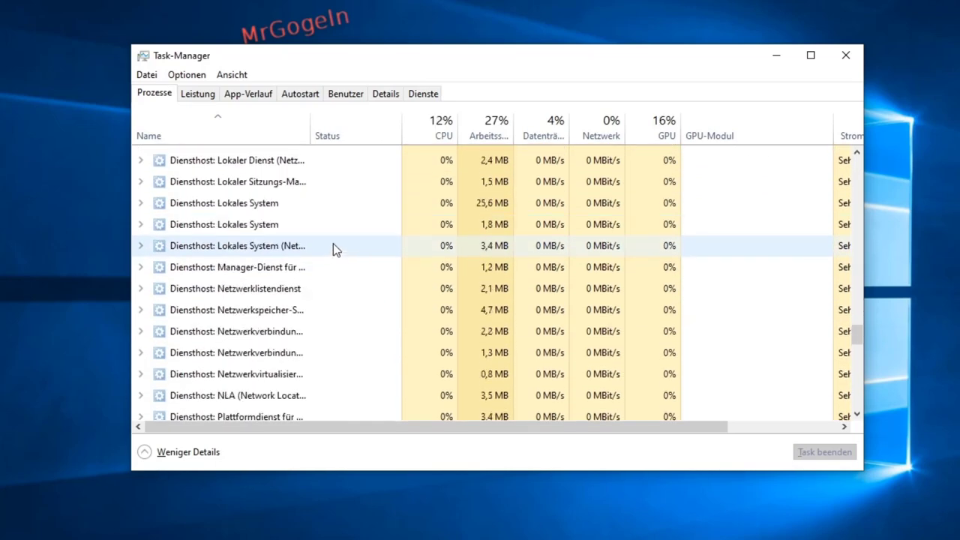
{"action": "scroll", "coordinate": [331, 247], "scroll_direction": "down", "scroll_amount": 15}
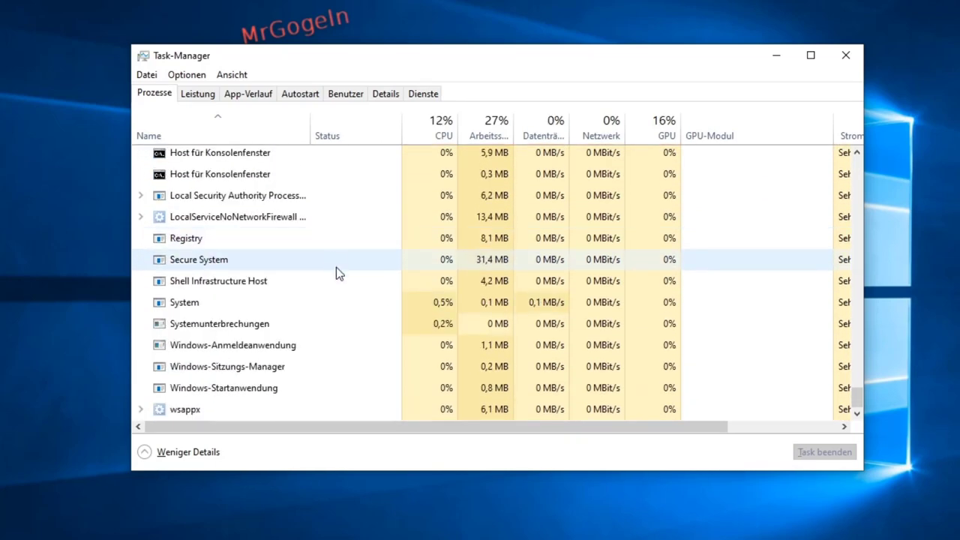
{"action": "scroll", "coordinate": [368, 259], "scroll_direction": "up", "scroll_amount": 3}
{"action": "scroll", "coordinate": [401, 280], "scroll_direction": "down", "scroll_amount": 3}
{"action": "scroll", "coordinate": [360, 249], "scroll_direction": "up", "scroll_amount": 6}
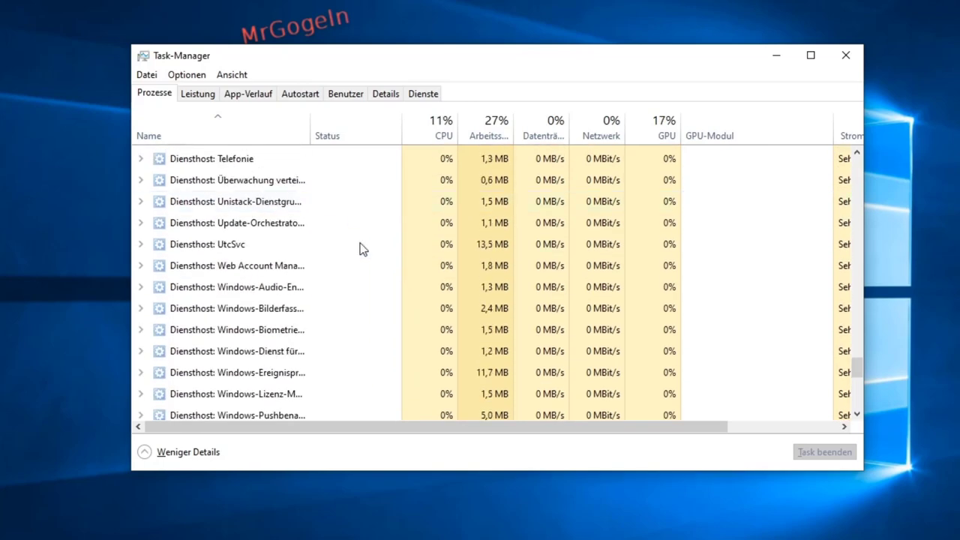
{"action": "scroll", "coordinate": [360, 249], "scroll_direction": "up", "scroll_amount": 15}
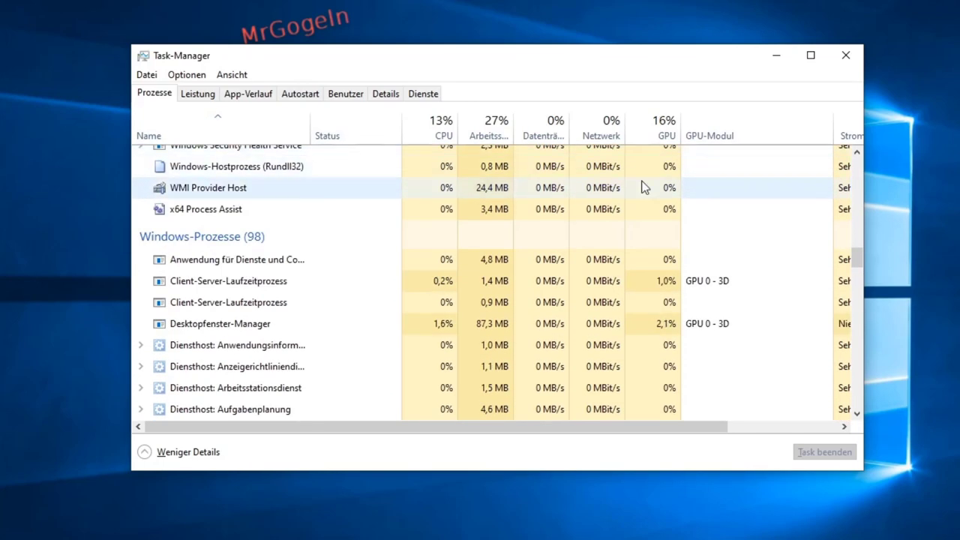
{"action": "scroll", "coordinate": [643, 188], "scroll_direction": "up", "scroll_amount": 5}
{"action": "left_click_drag", "start_coordinate": [859, 240], "coordinate": [855, 161]}
{"action": "left_click", "coordinate": [203, 227]}
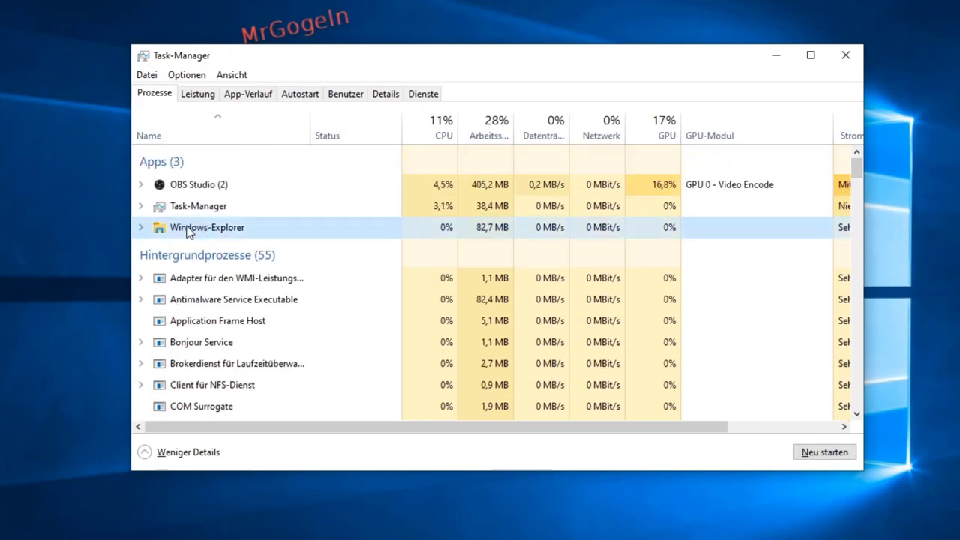
{"action": "right_click", "coordinate": [172, 232]}
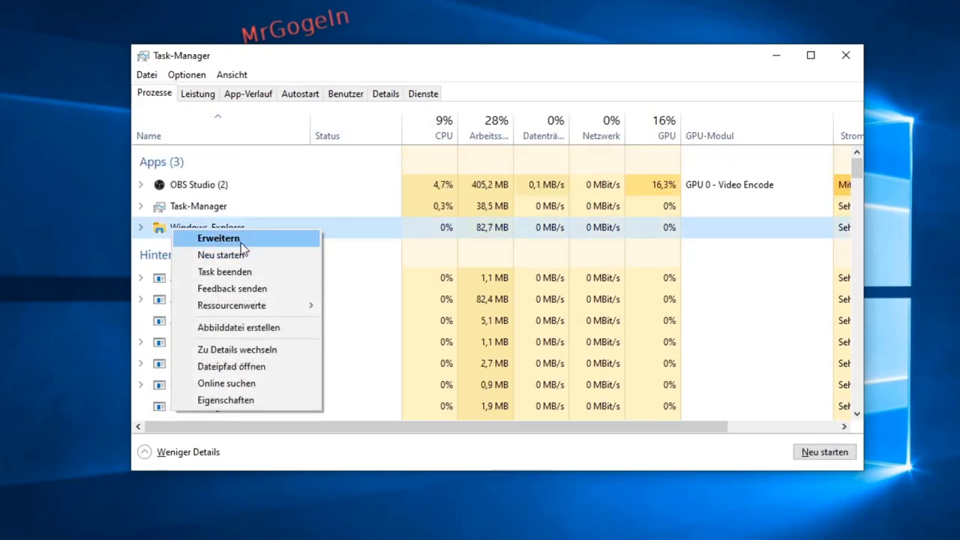
{"action": "left_click", "coordinate": [201, 255]}
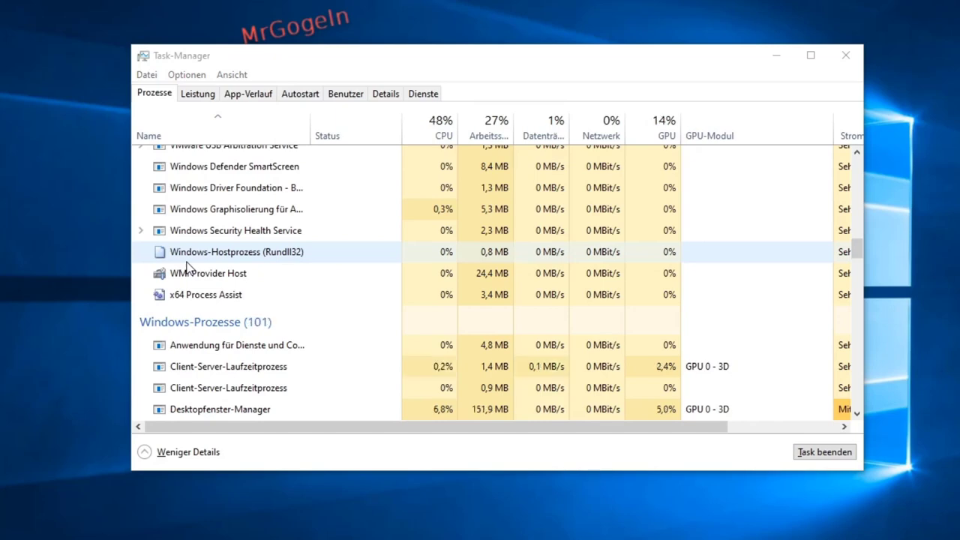
{"action": "left_click", "coordinate": [844, 57]}
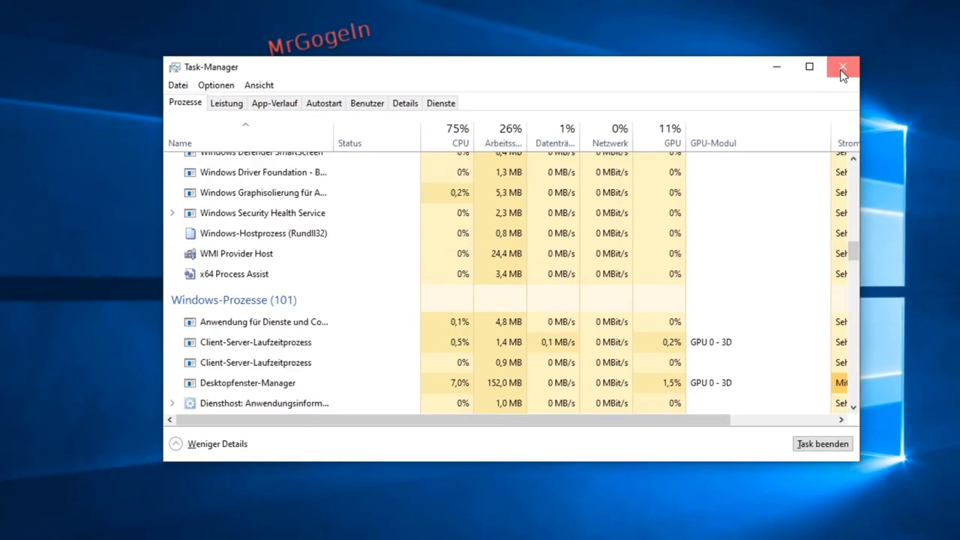
Step: Test the Windows search with the term "ste" and dismiss the search window
{"action": "key", "text": "super"}
{"action": "type", "text": "ste"}
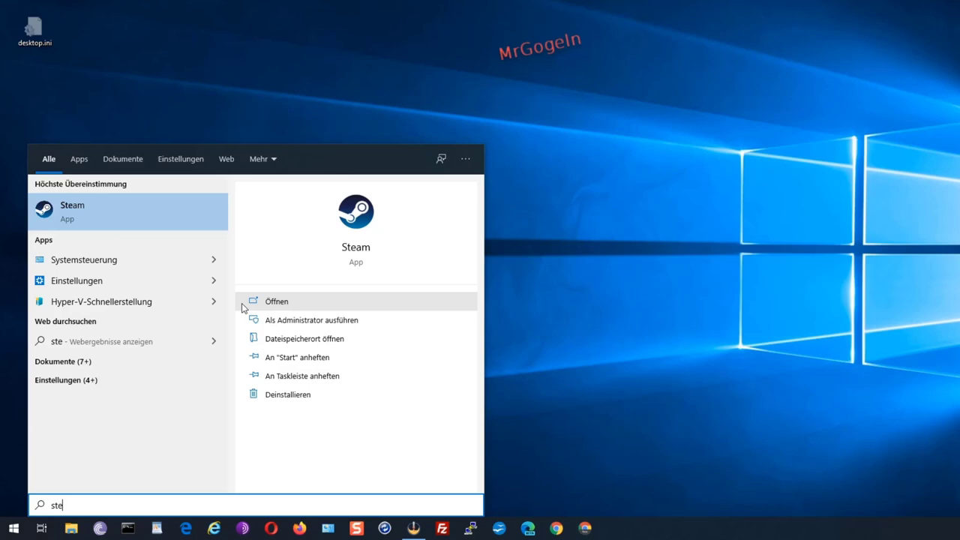
{"action": "left_click", "coordinate": [451, 29]}
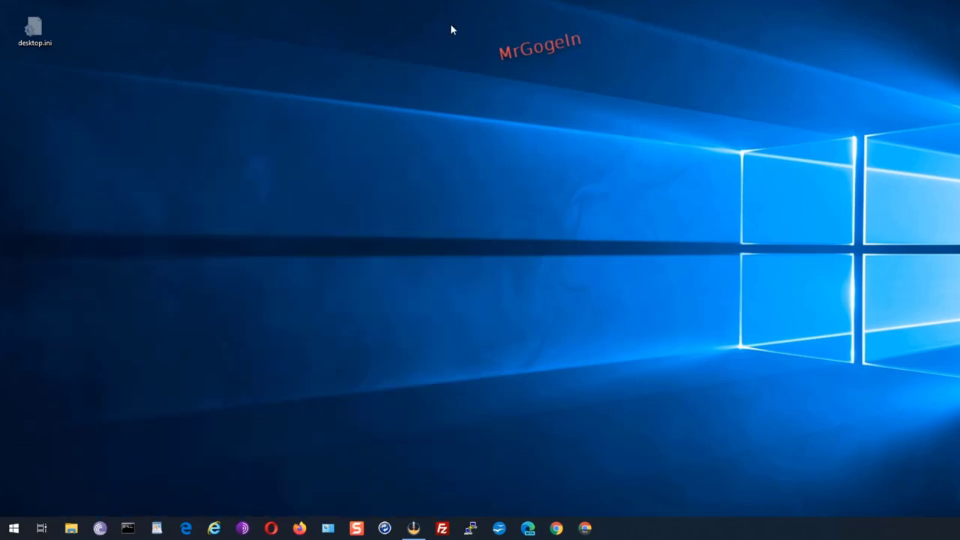